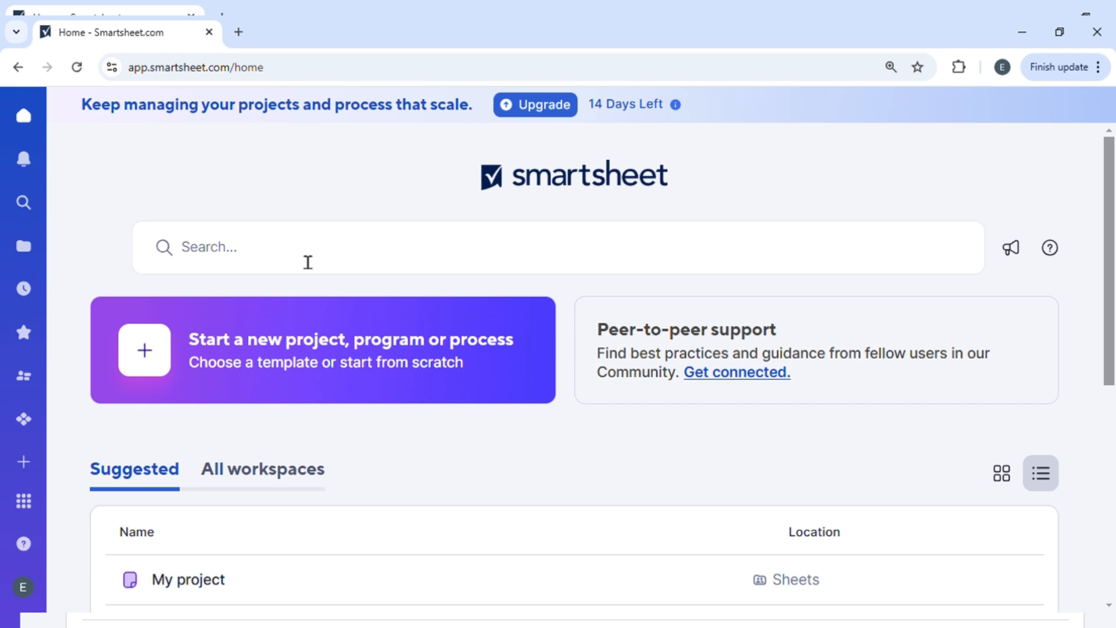
- Open the Task Tracker sheet in the Project Schedule Management workspace and name a new copy of it Duplicate of Task Tracker
click(23, 248)
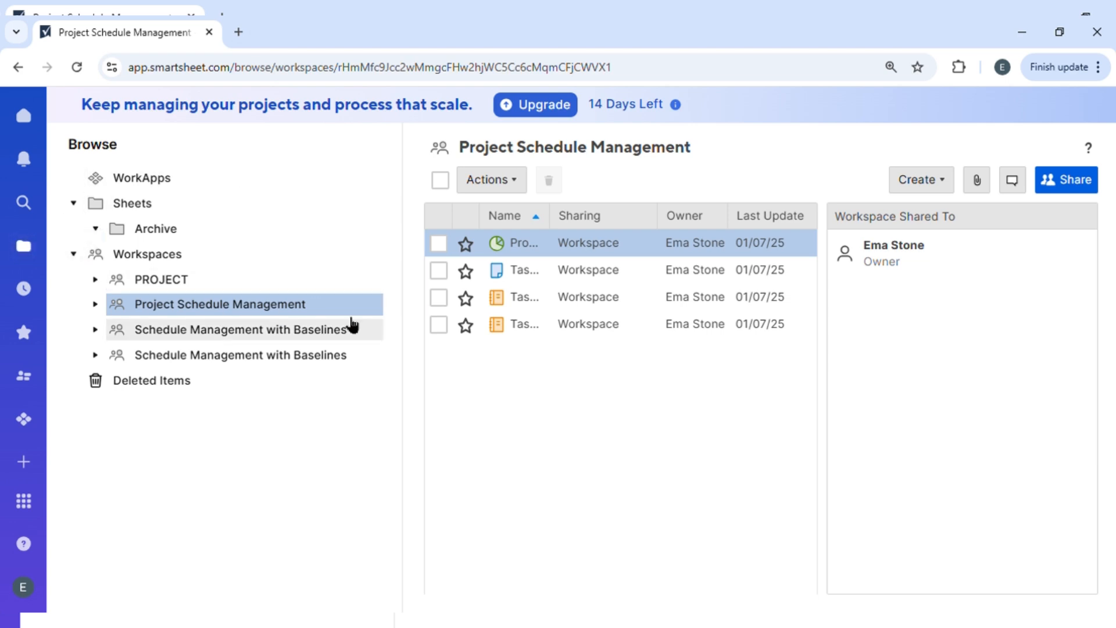
double_click(552, 269)
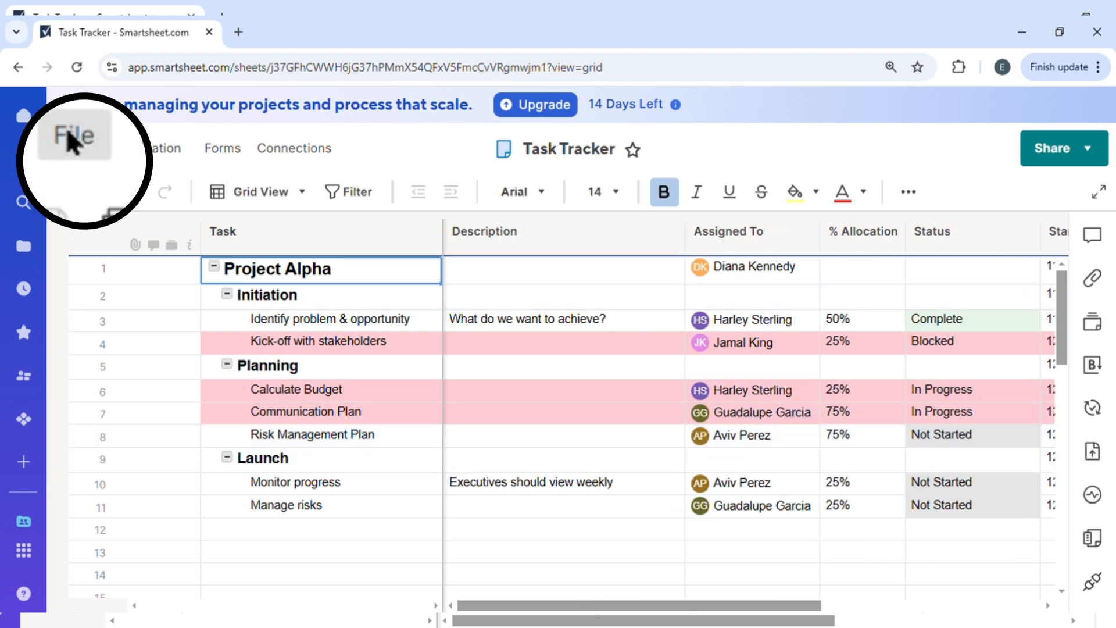
click(66, 148)
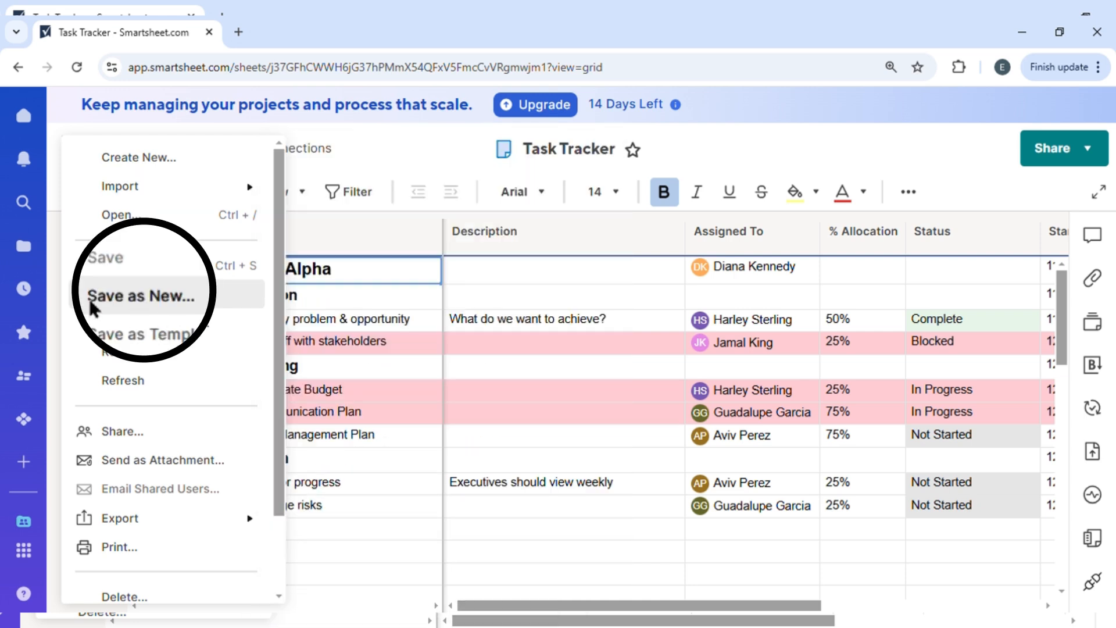
click(152, 295)
click(396, 208)
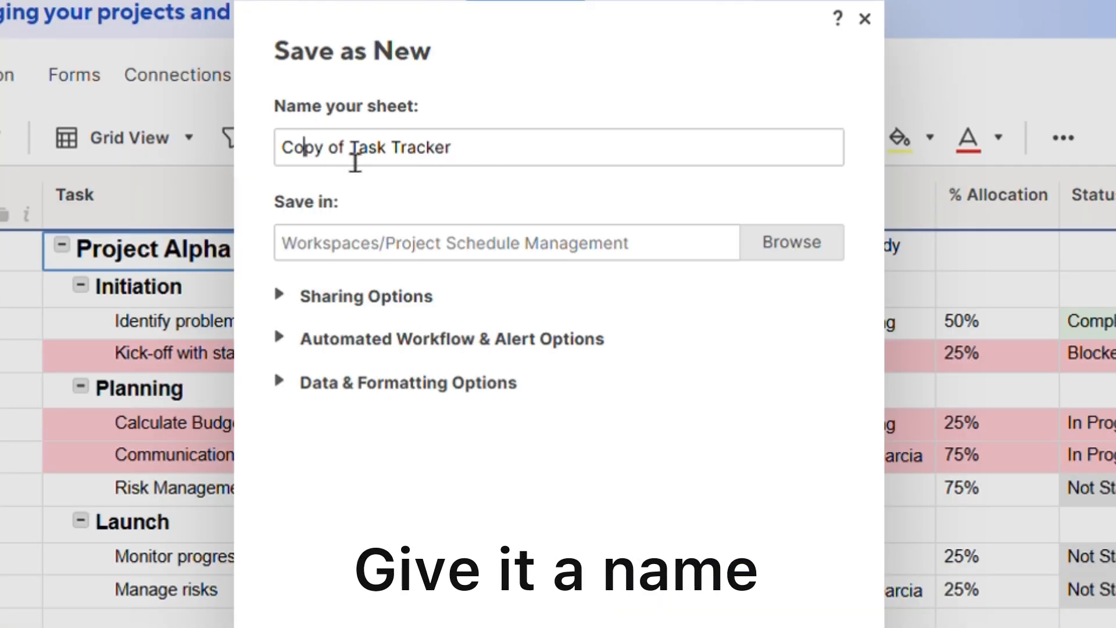
drag(329, 152, 159, 163)
text(Duplica)
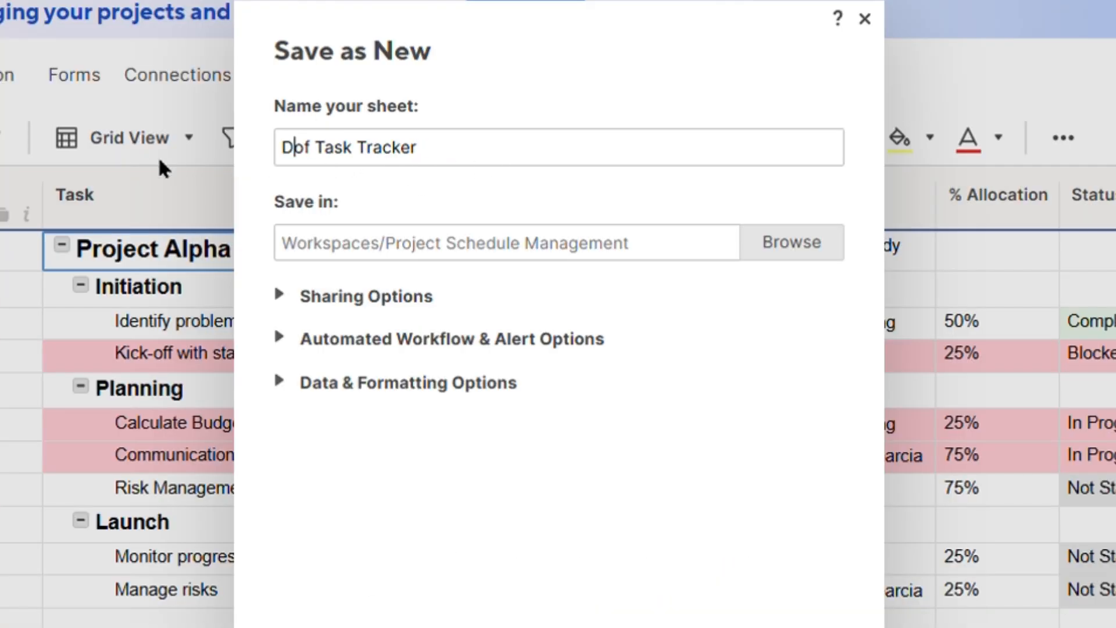
text(te)
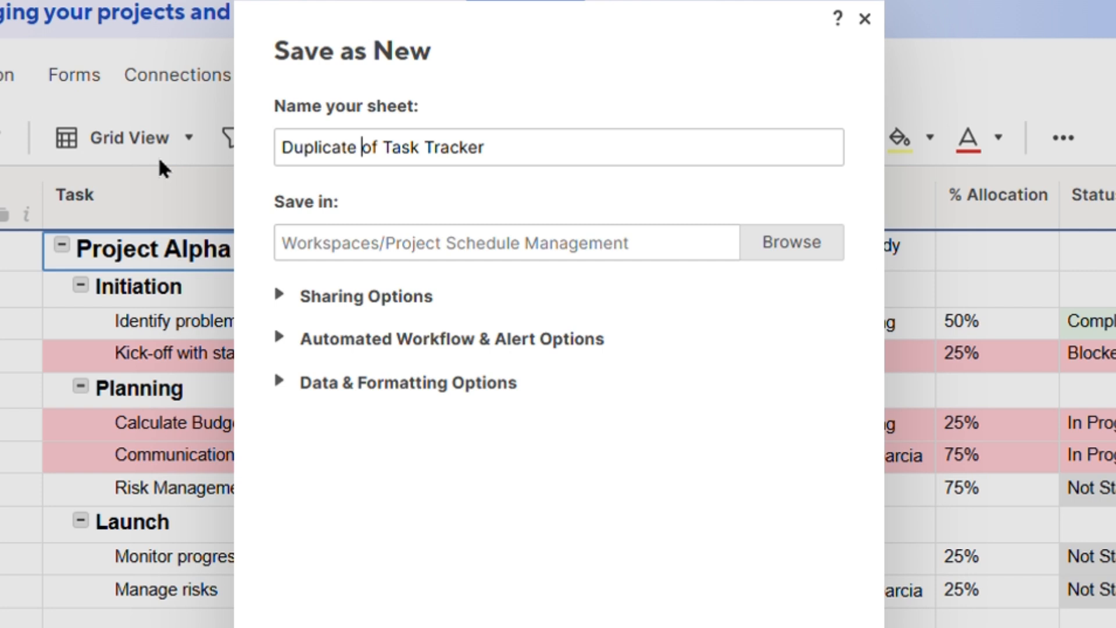
- Set the save location of the copy to the Archive folder under Sheets
click(779, 247)
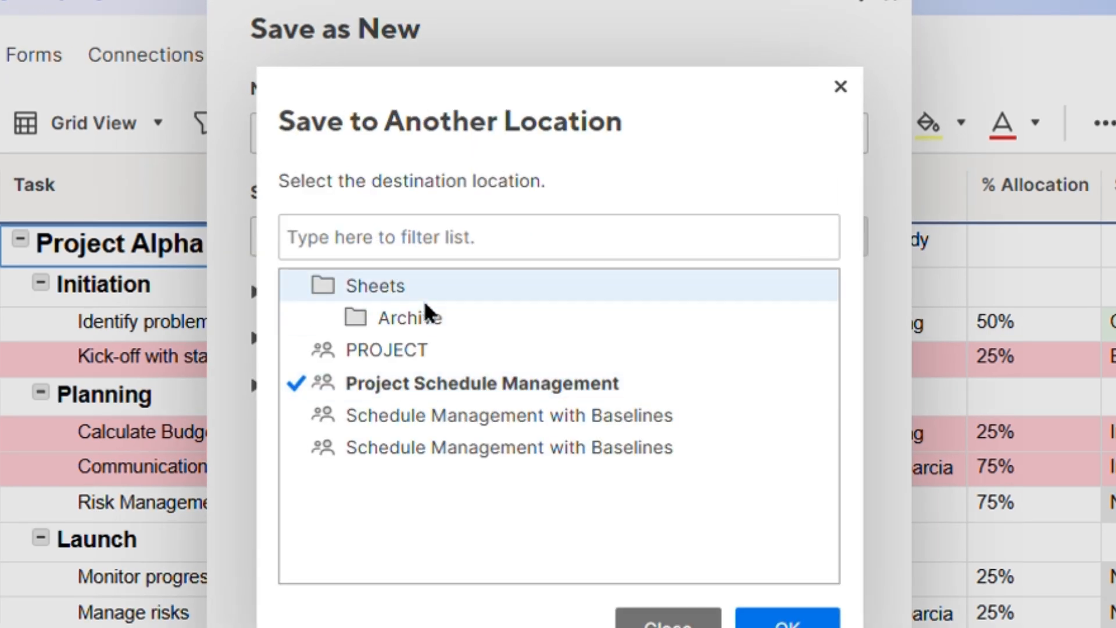
click(378, 318)
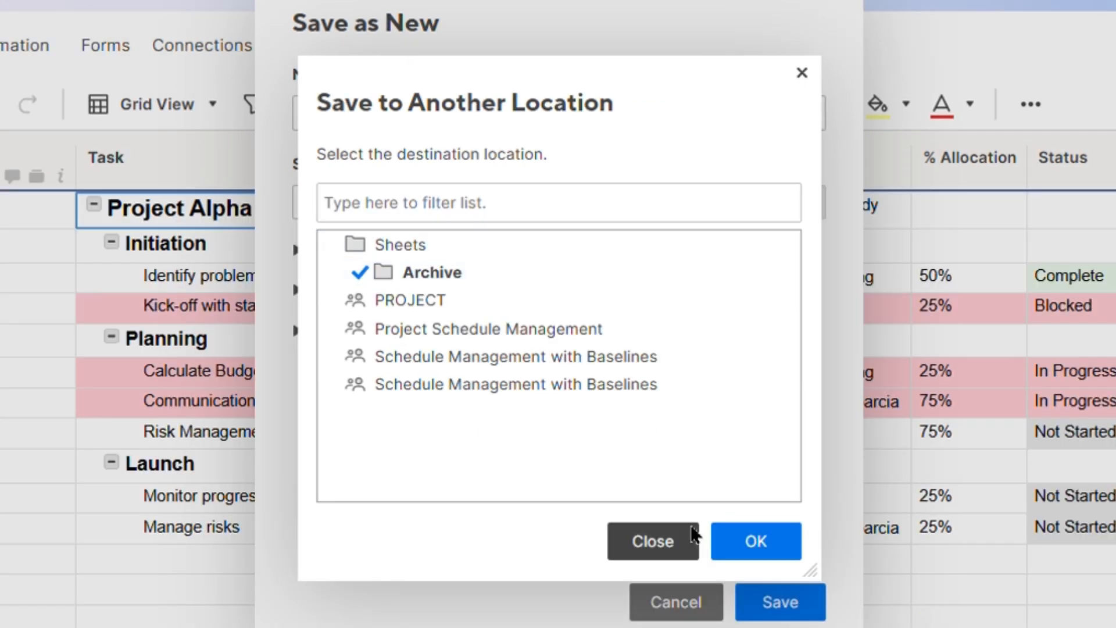
click(750, 550)
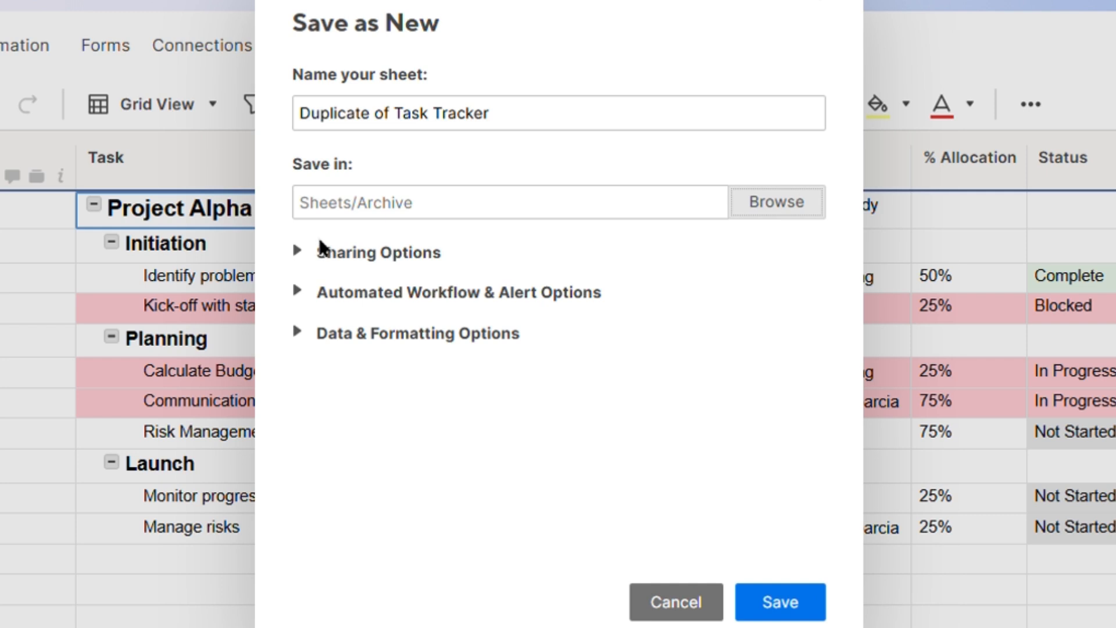
- Review the copy's sharing, automated workflow and data formatting options, and save it with the default settings
click(312, 256)
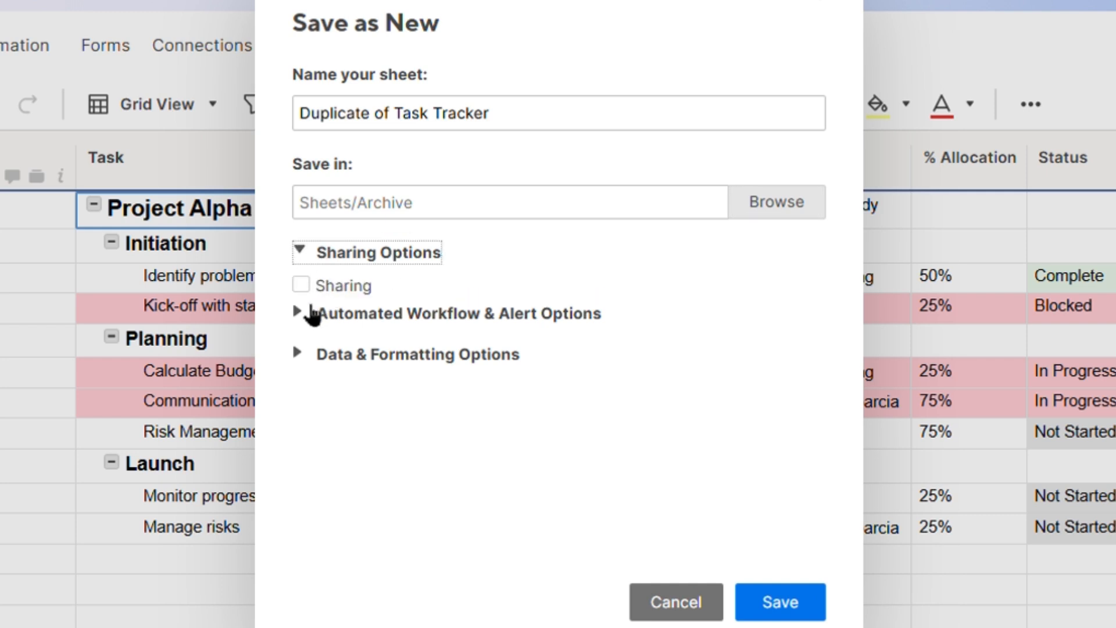
click(312, 314)
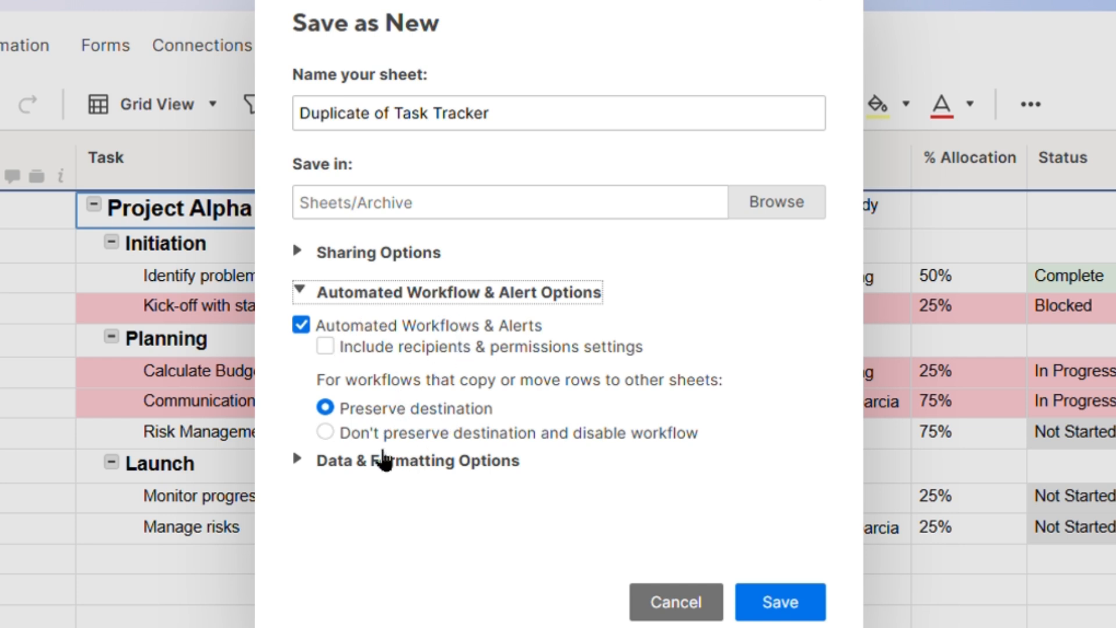
click(314, 470)
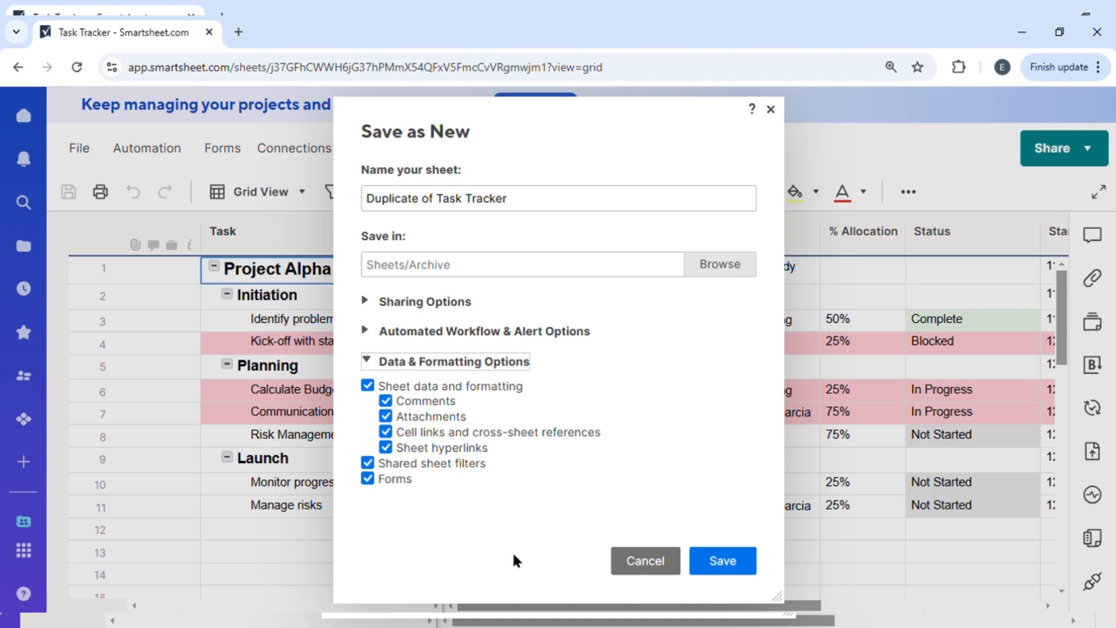
click(785, 604)
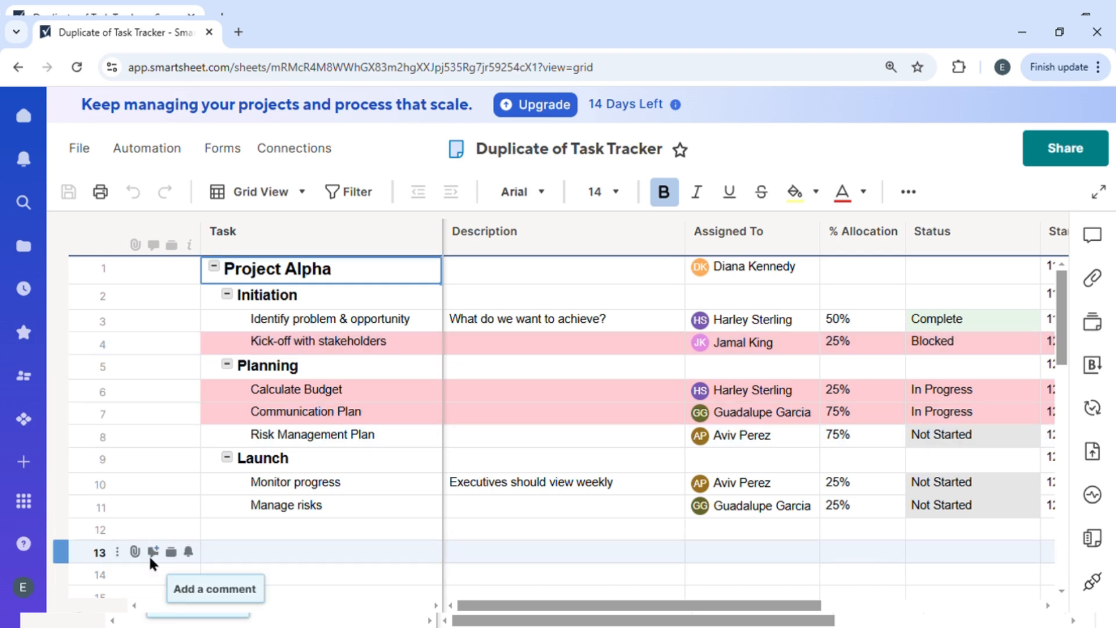
- Start a new project and create a blank workspace from scratch
click(23, 461)
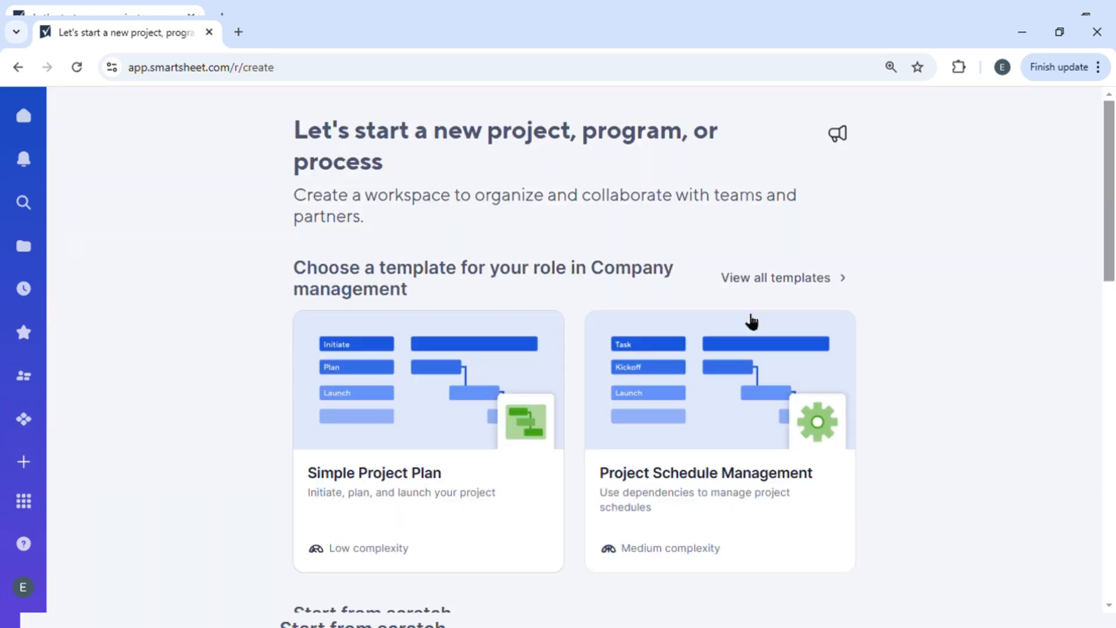
scroll(750, 319, down, 8)
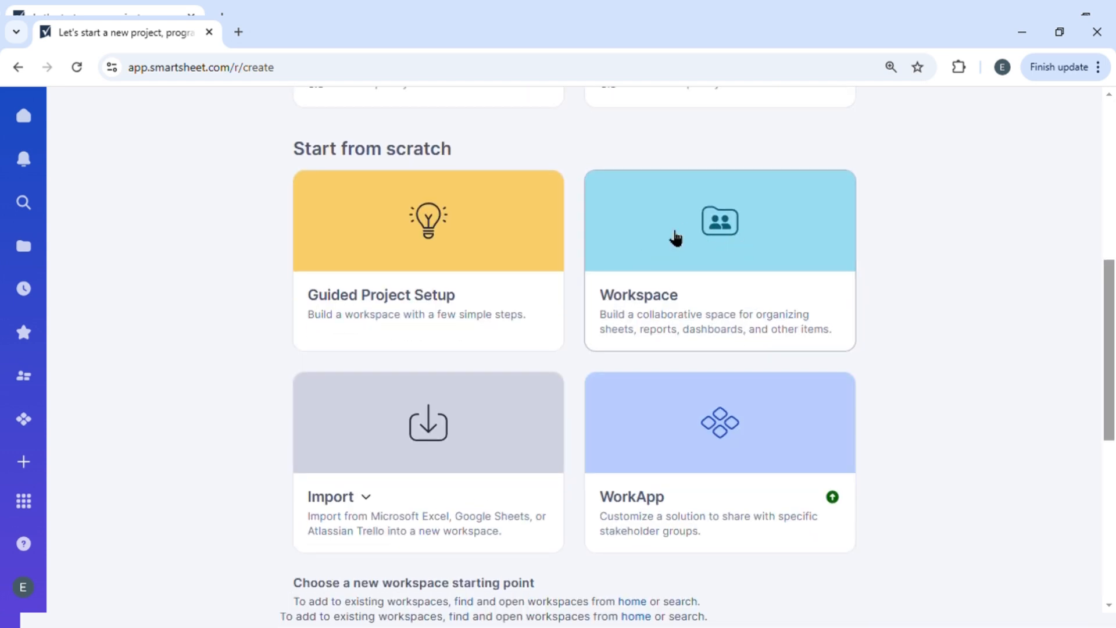
click(725, 252)
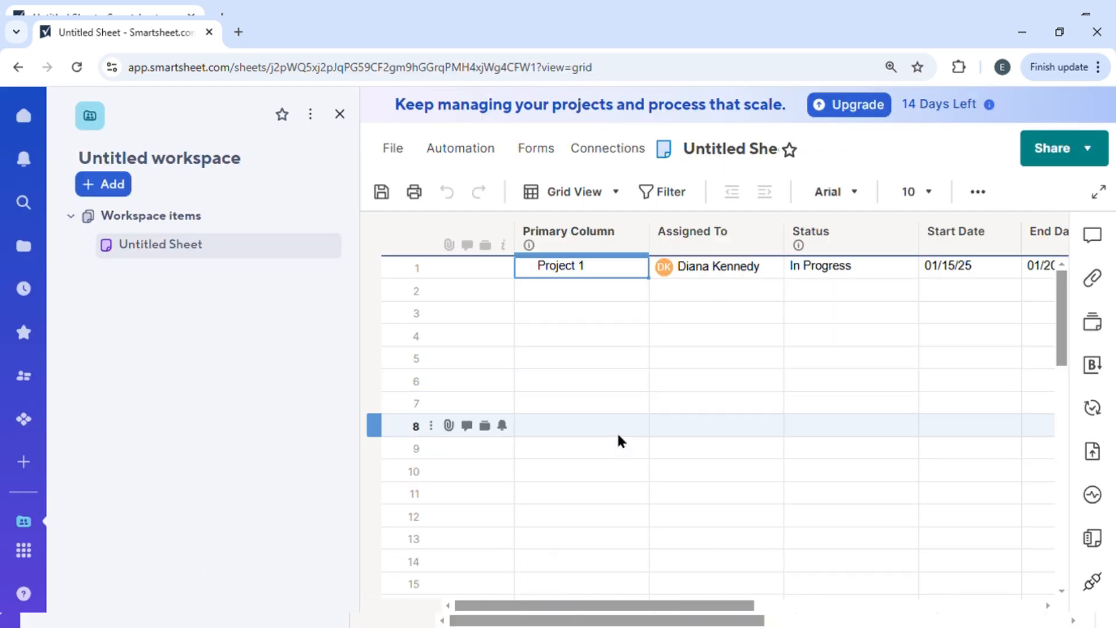
- Rename the untitled workspace as Archive 2
click(175, 157)
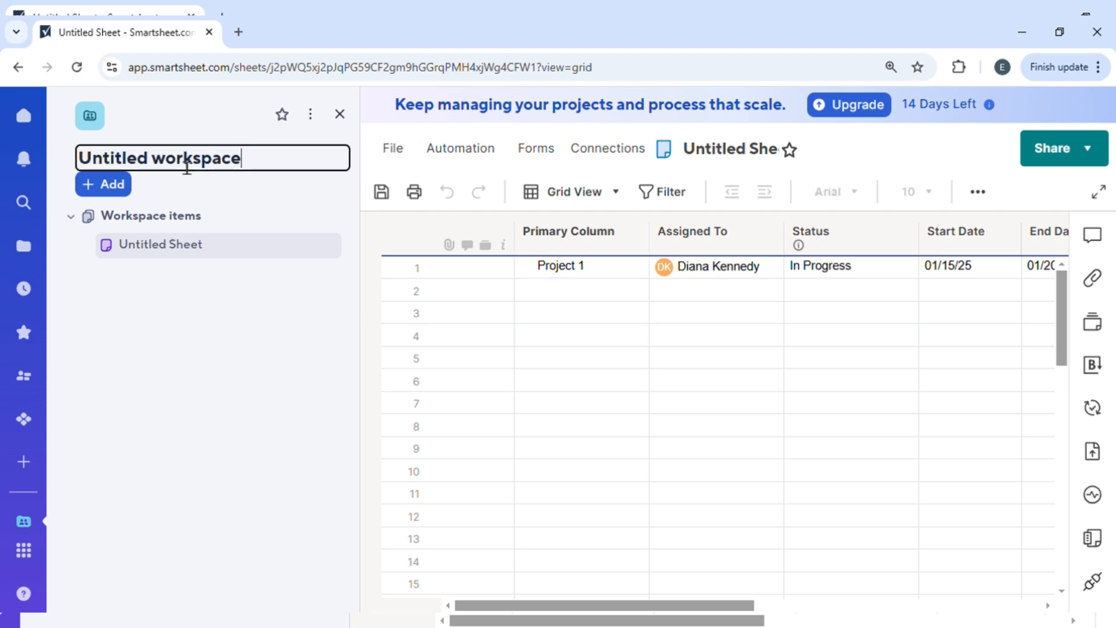
drag(290, 173, 5, 189)
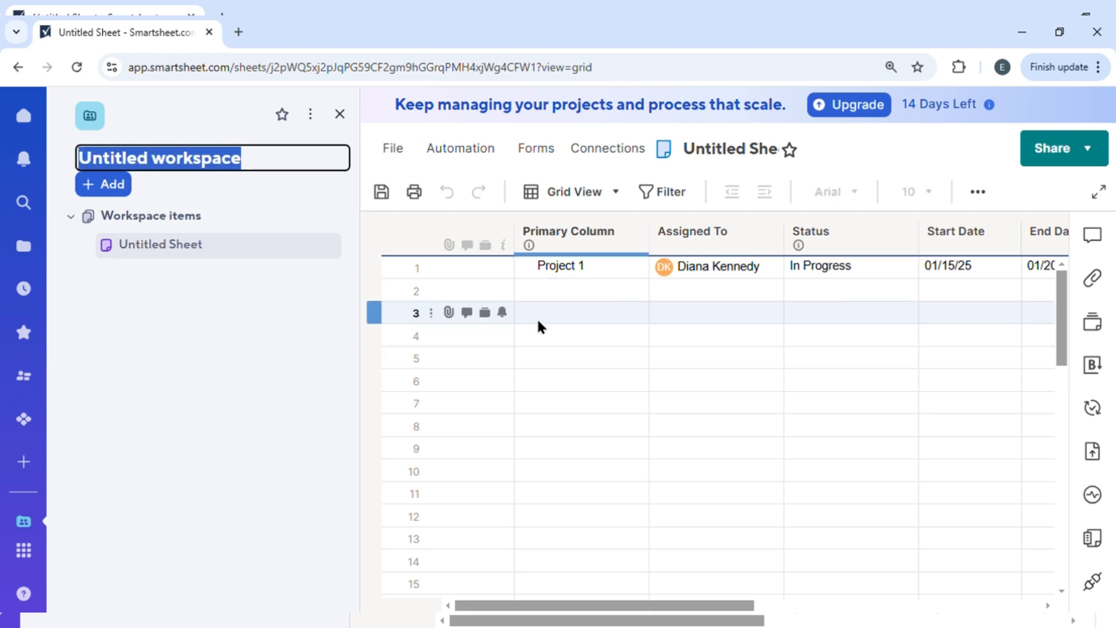
text(Aechiv)
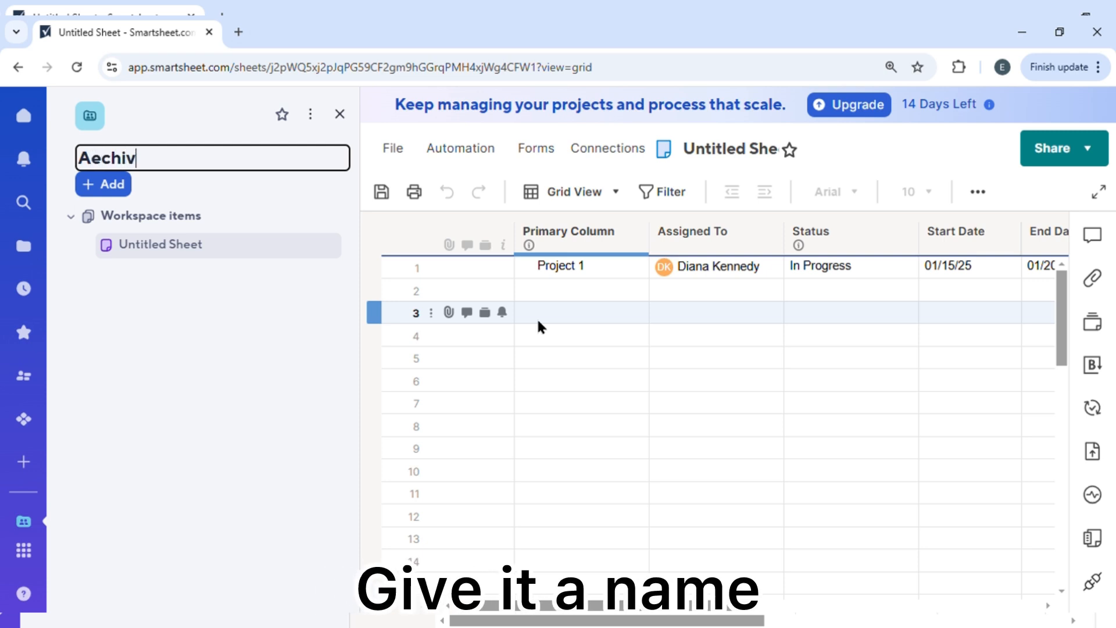
key(BackSpace)
key(BackSpace)
key(BackSpace)
text(r)
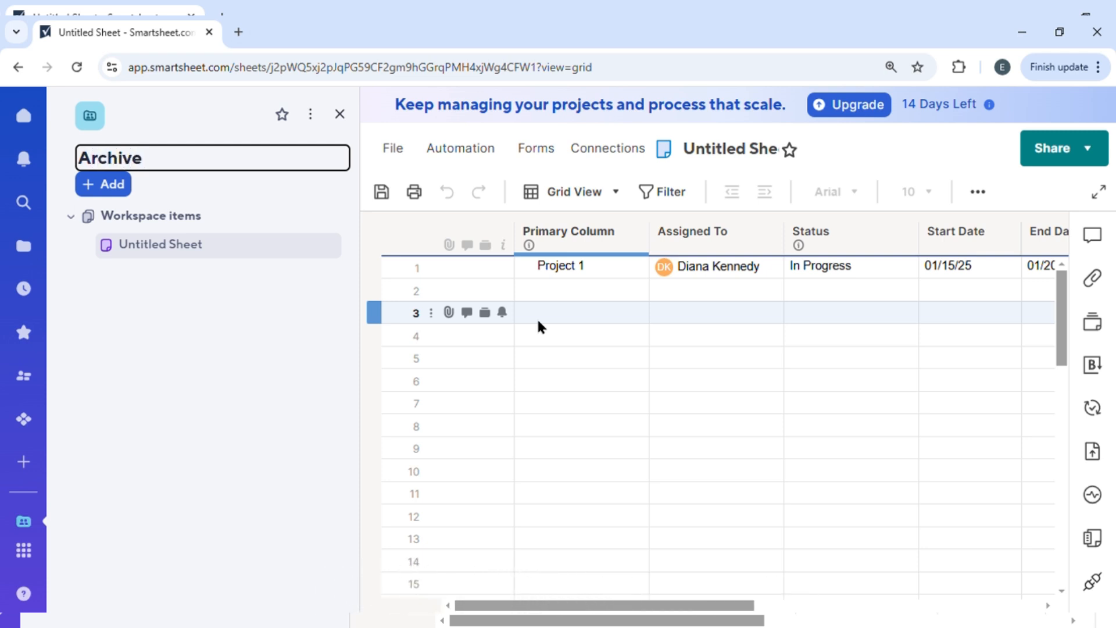
key(Return)
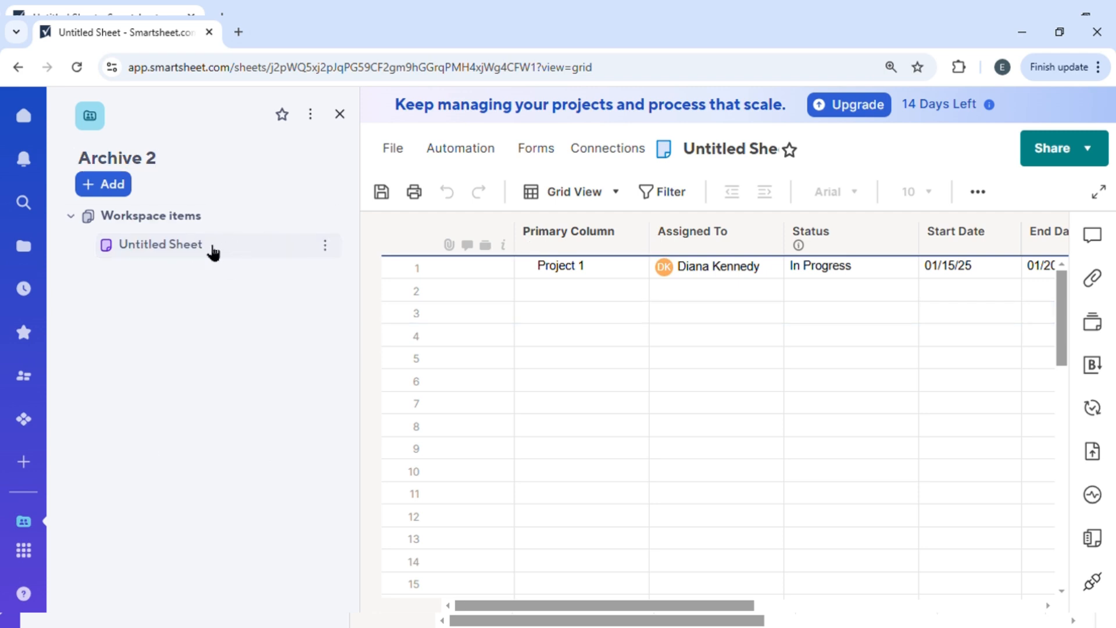
click(325, 245)
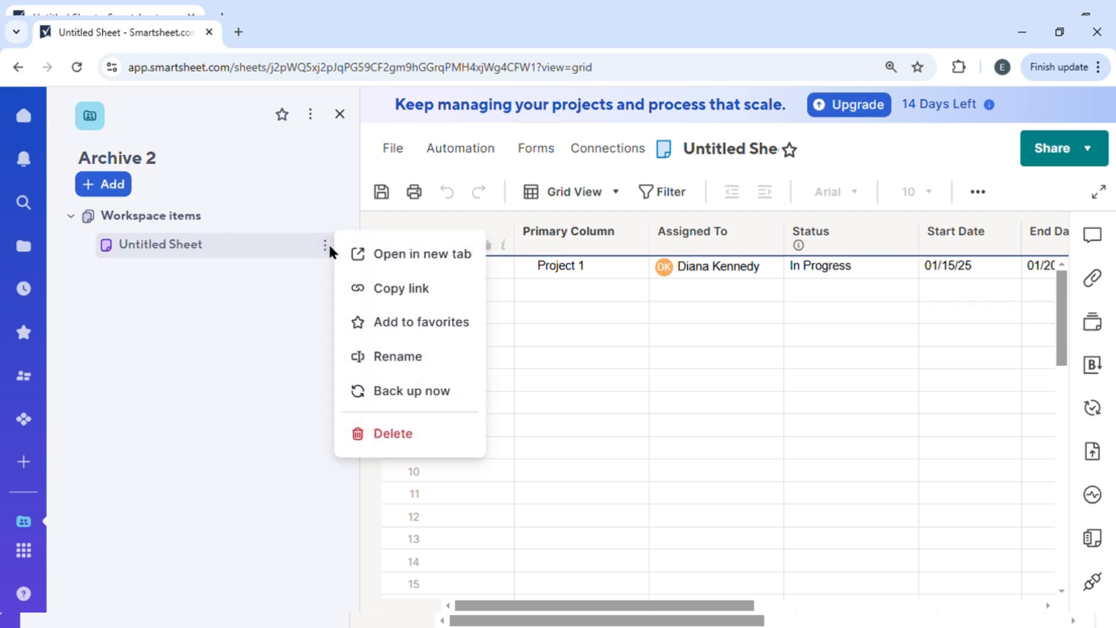
click(411, 358)
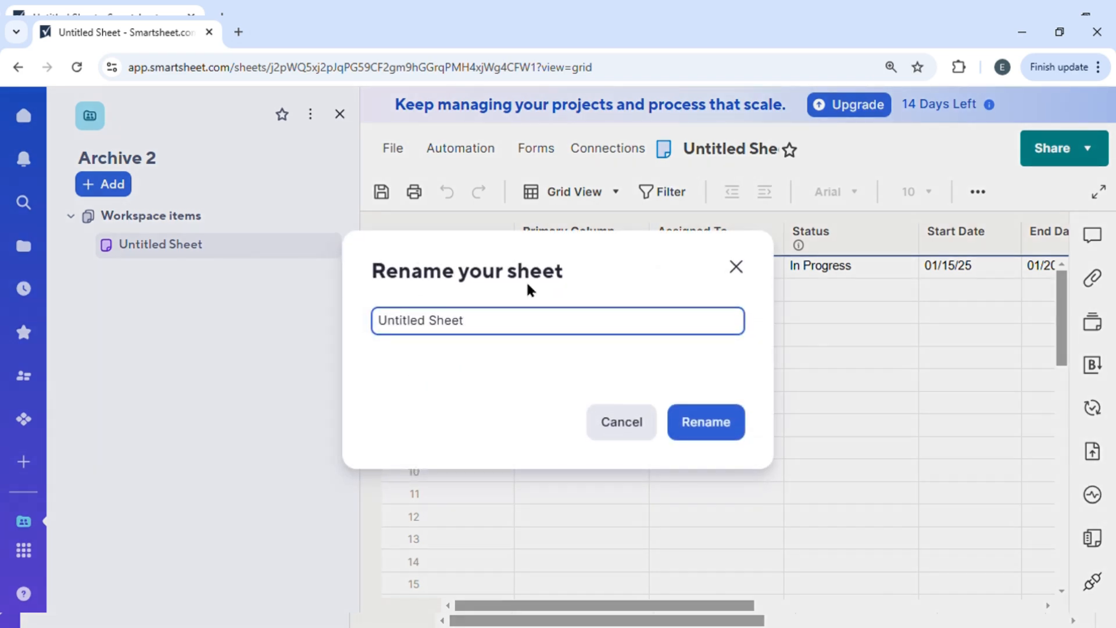
click(208, 395)
click(149, 215)
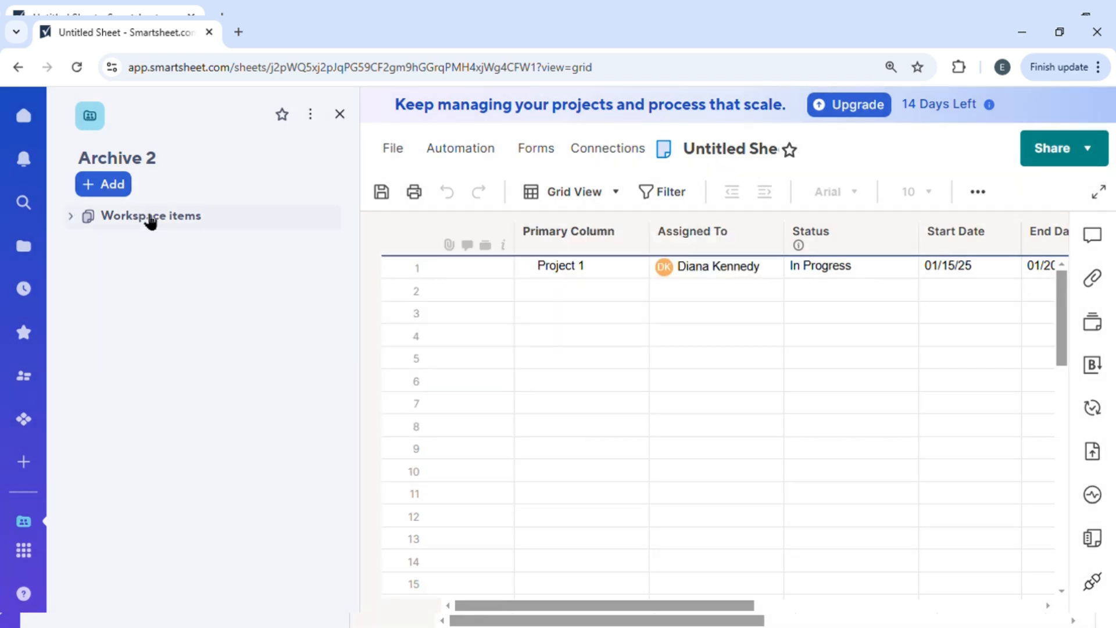
click(192, 220)
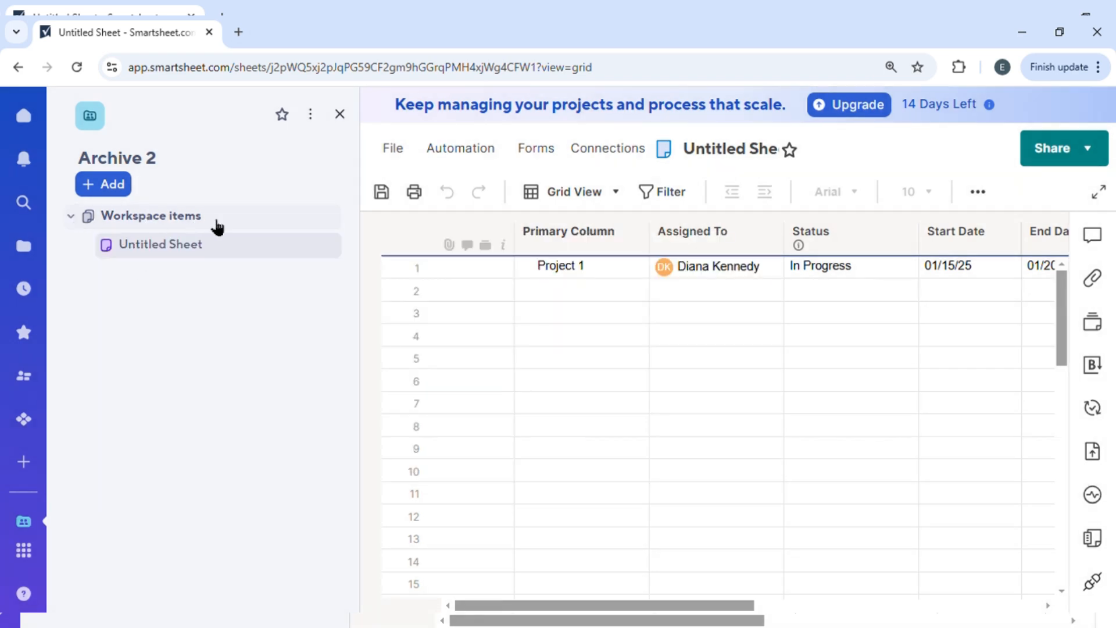
- Add a folder named Archive Folder to the Archive 2 workspace
click(116, 195)
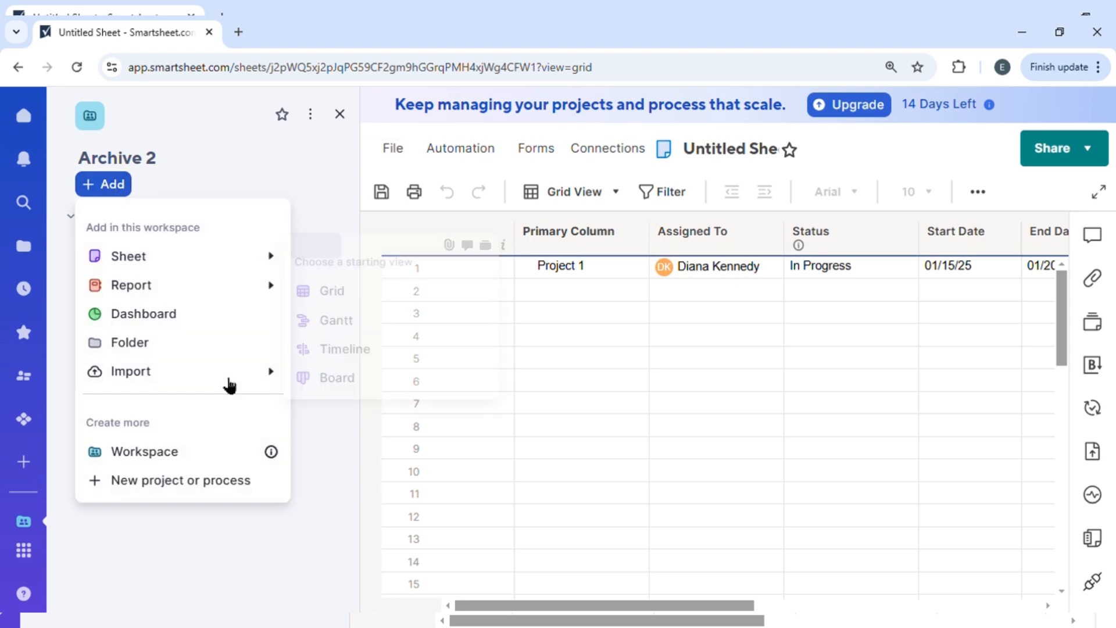
click(144, 344)
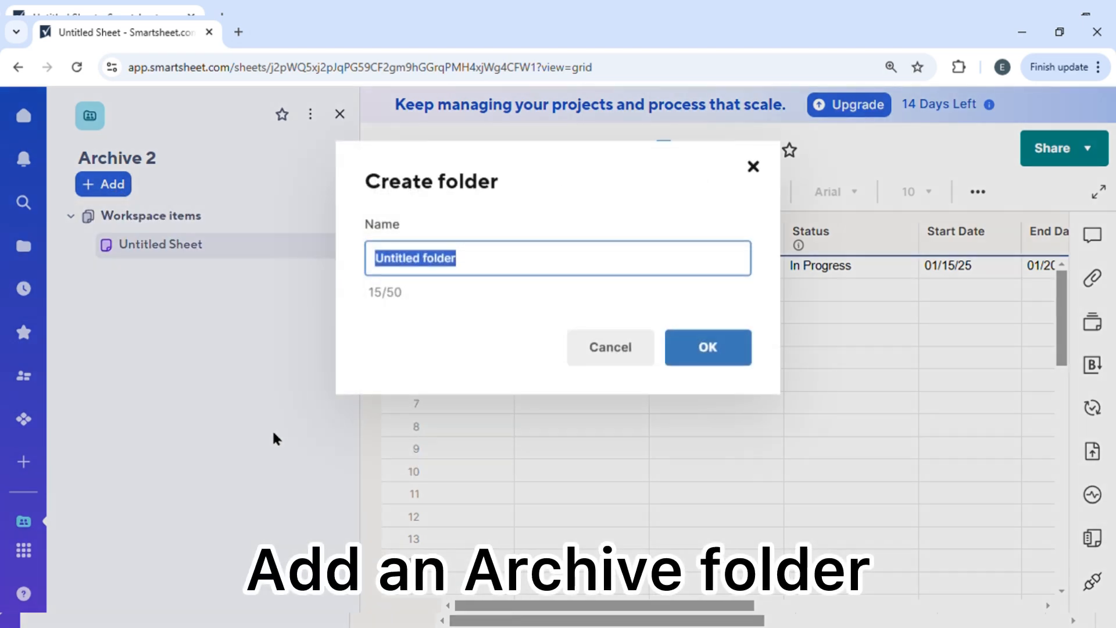
text(A)
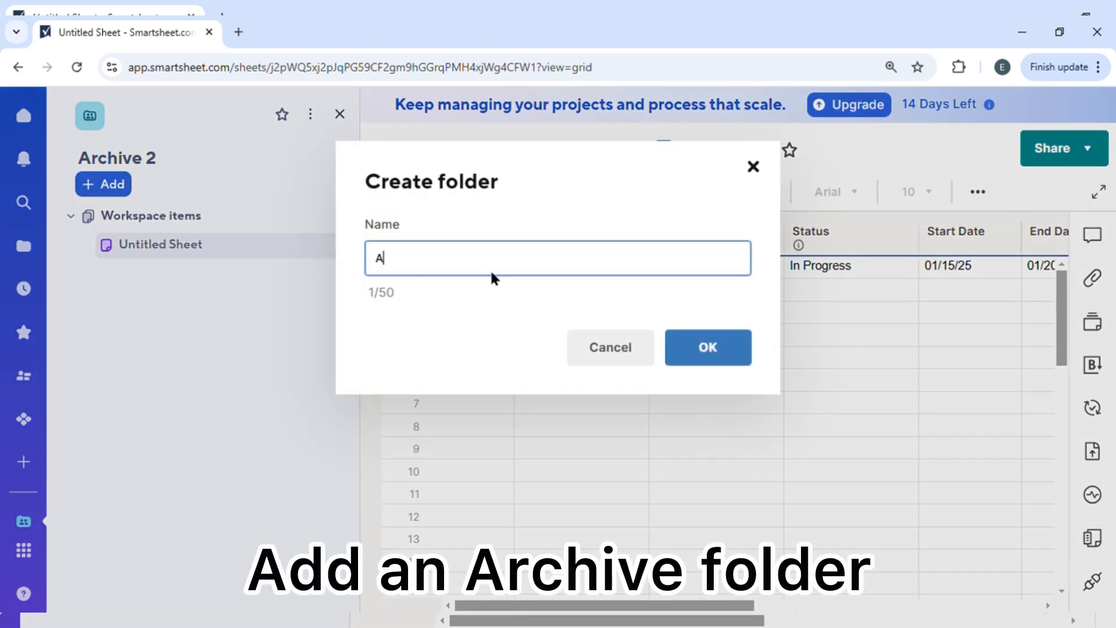
text(RCHIV)
key(BackSpace)
key(BackSpace)
key(BackSpace)
key(BackSpace)
key(BackSpace)
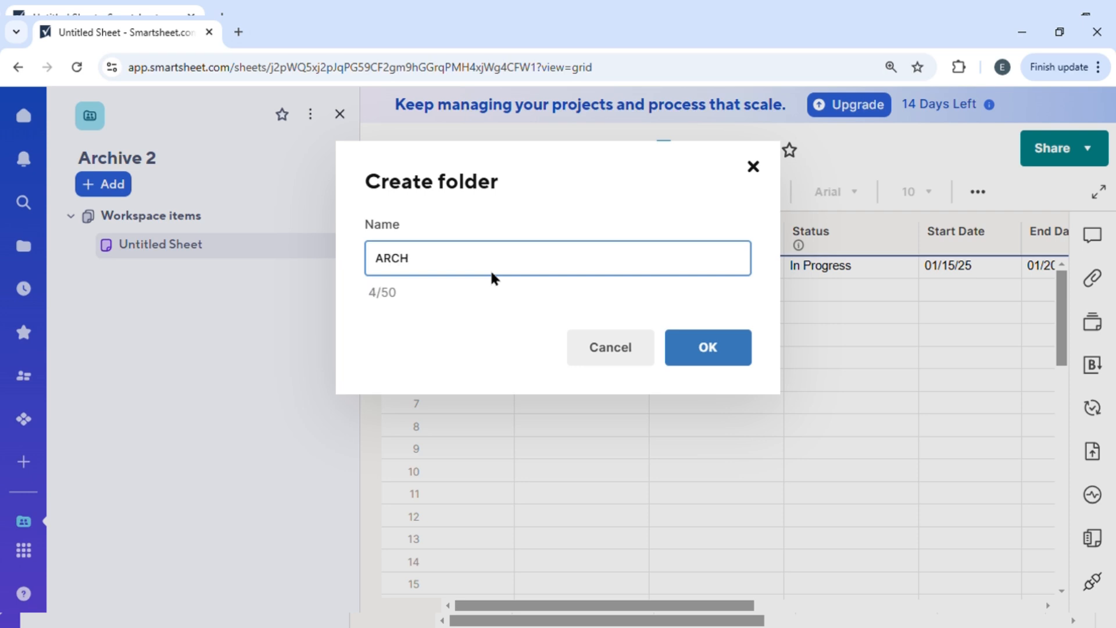
text(rchive Folder)
click(668, 337)
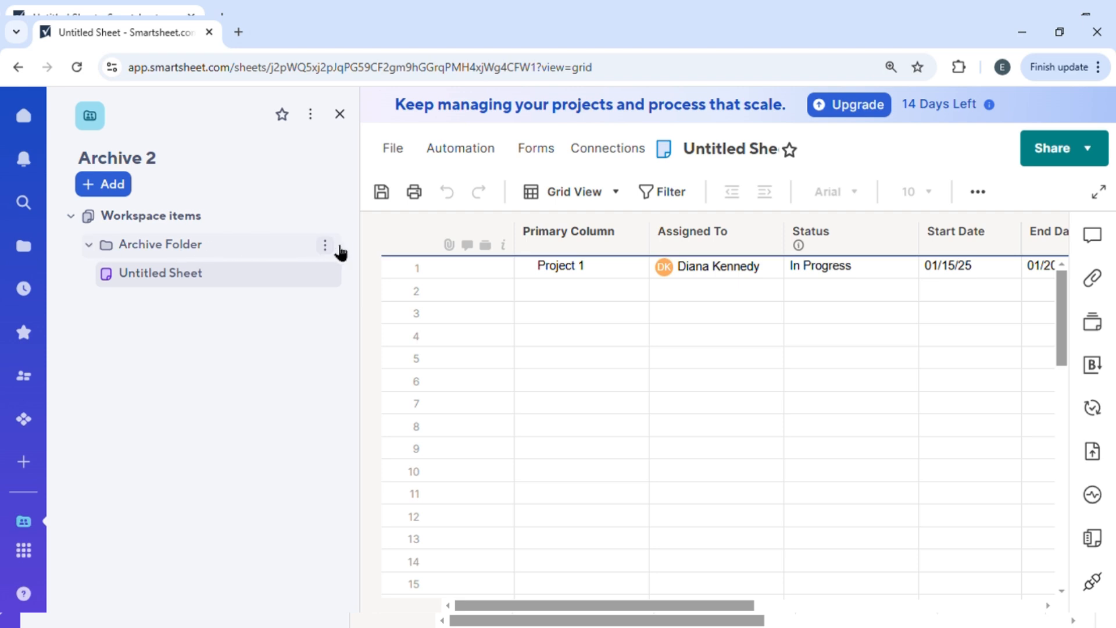
click(325, 247)
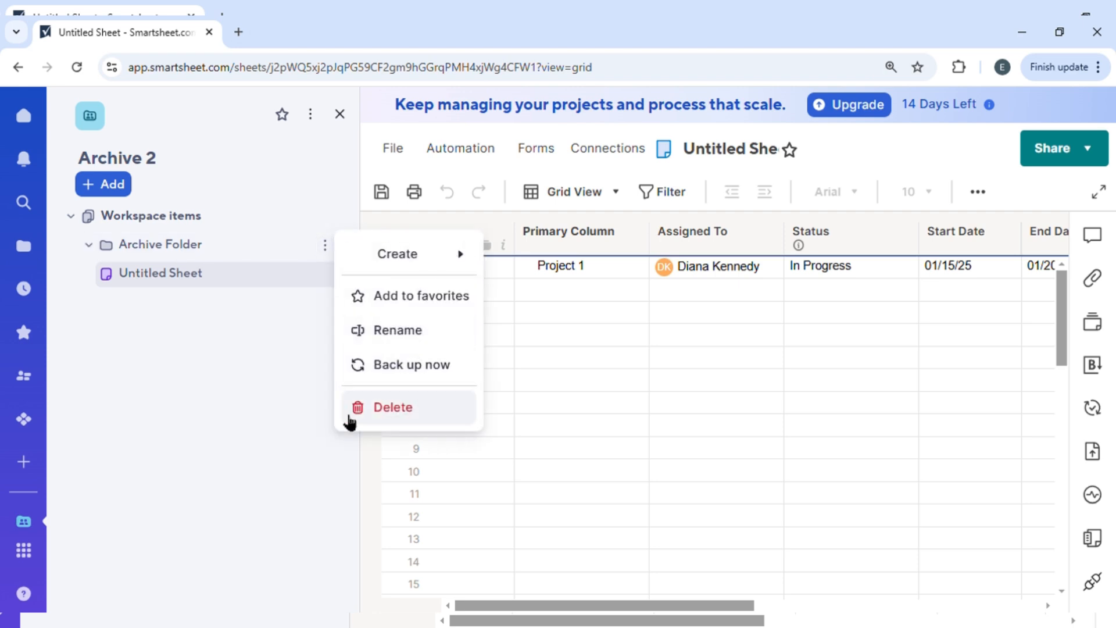
click(287, 350)
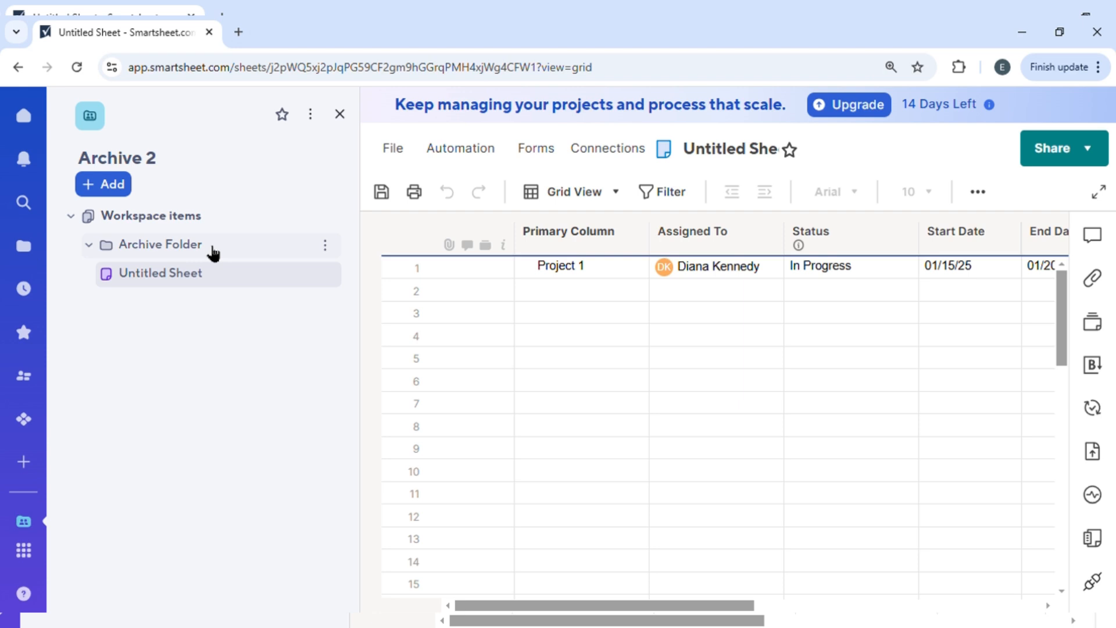
- Leave the untitled sheet without saving its changes and open the Task Tracker sheet in the Project Schedule Management workspace
click(34, 255)
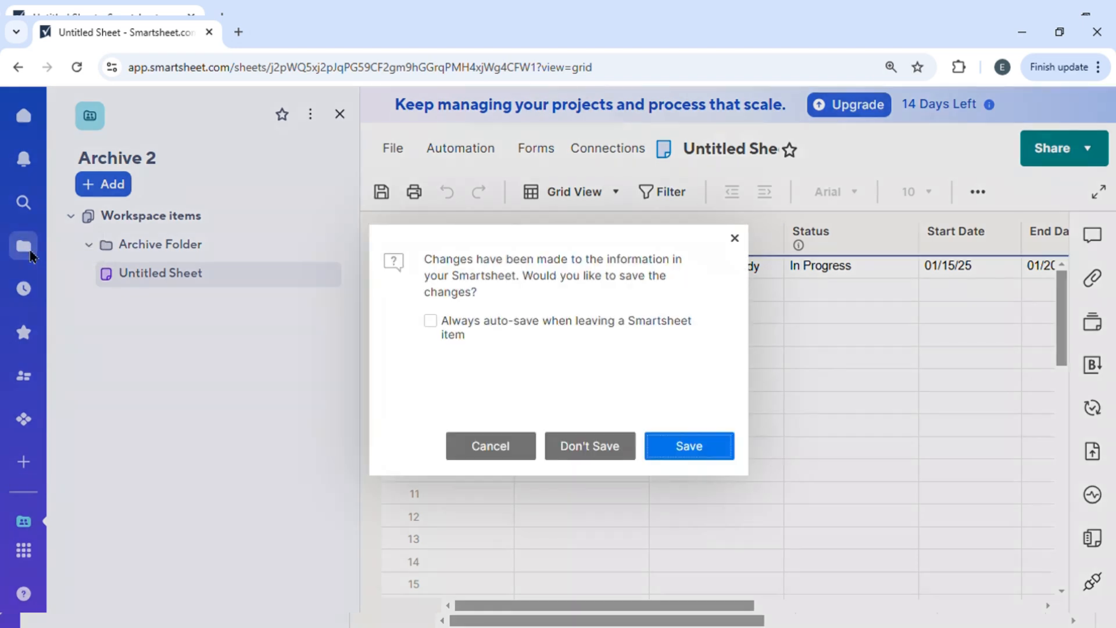
click(563, 453)
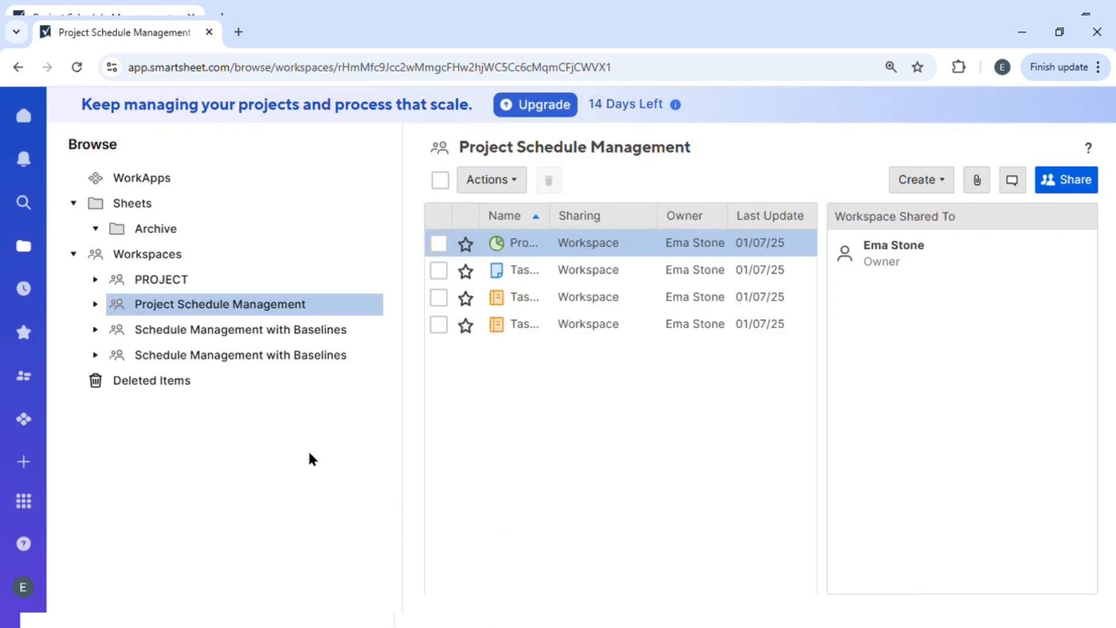
click(531, 274)
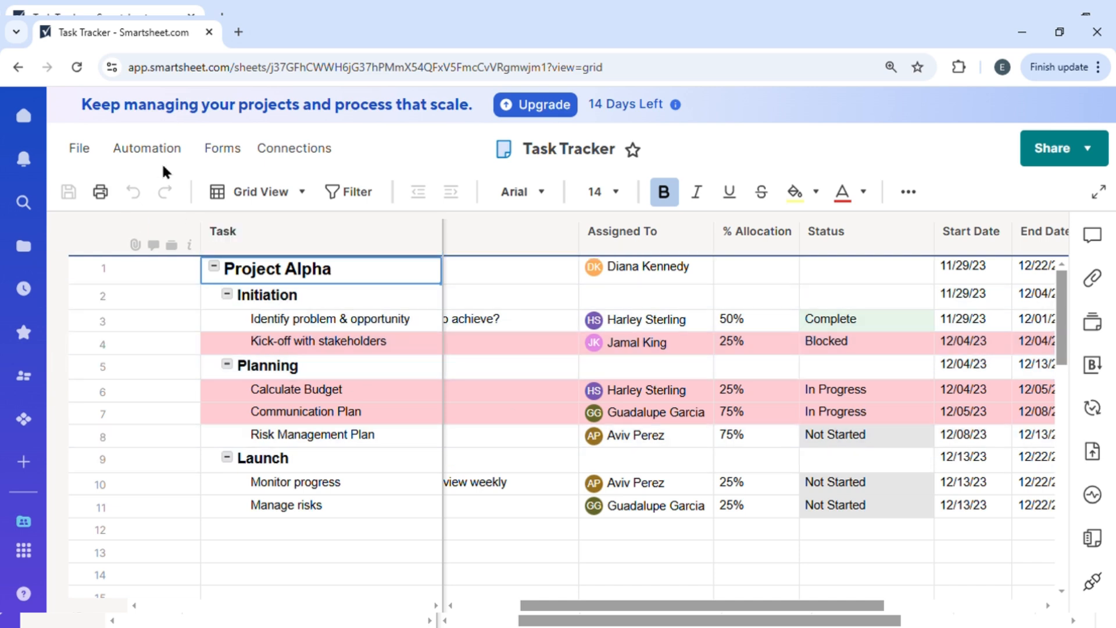
- Create an automation workflow for Task Tracker from the template that moves a row to another sheet when specified criteria are met
click(129, 151)
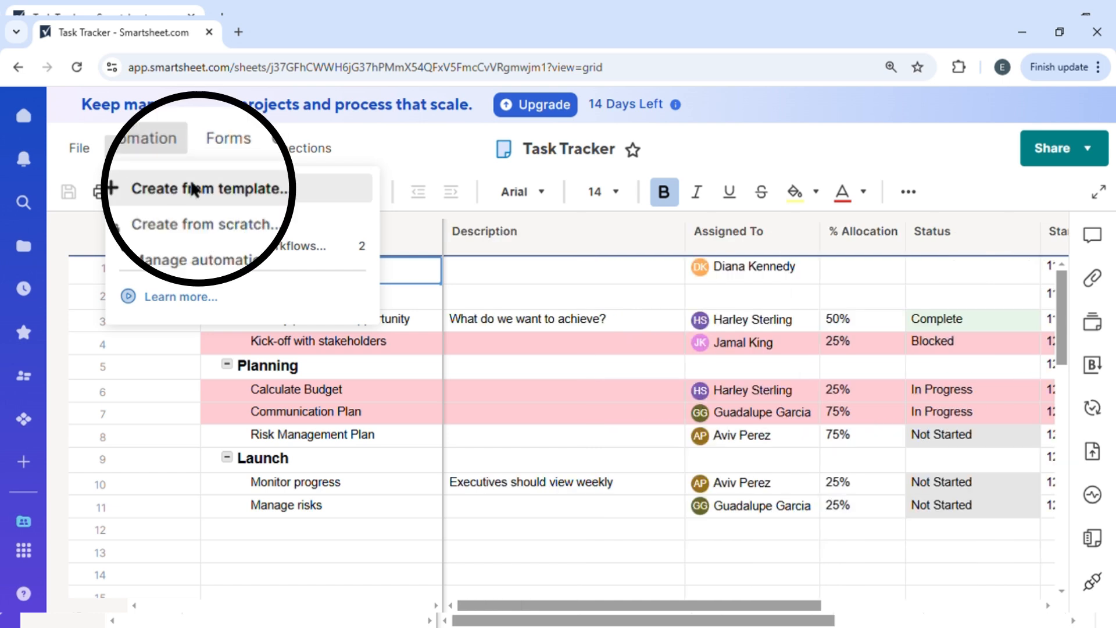
click(174, 188)
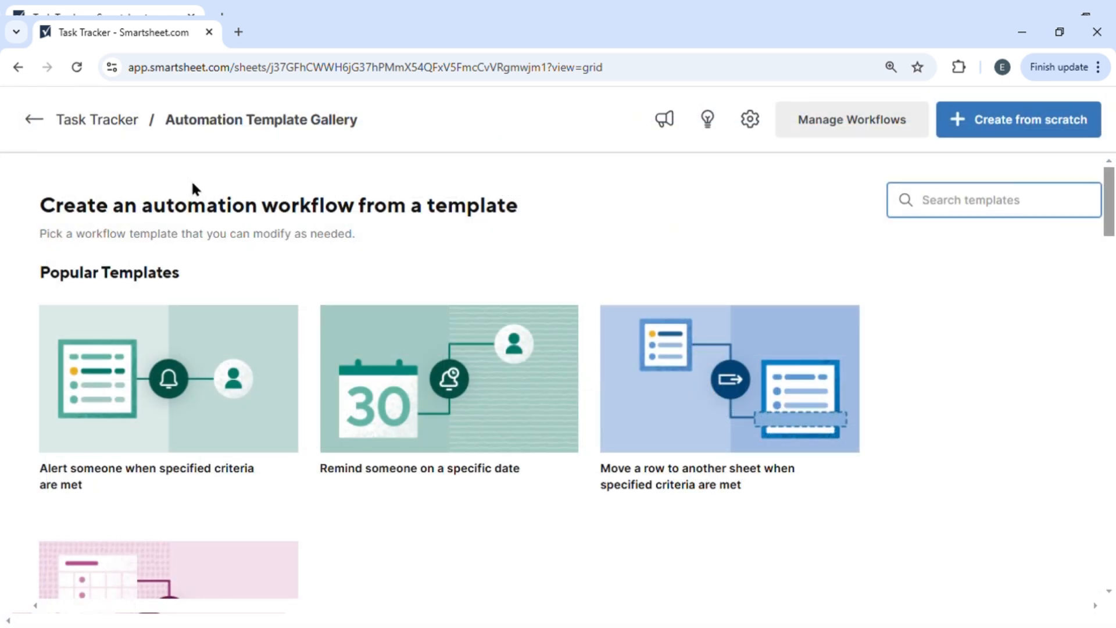
scroll(299, 424, down, 9)
scroll(300, 426, down, 10)
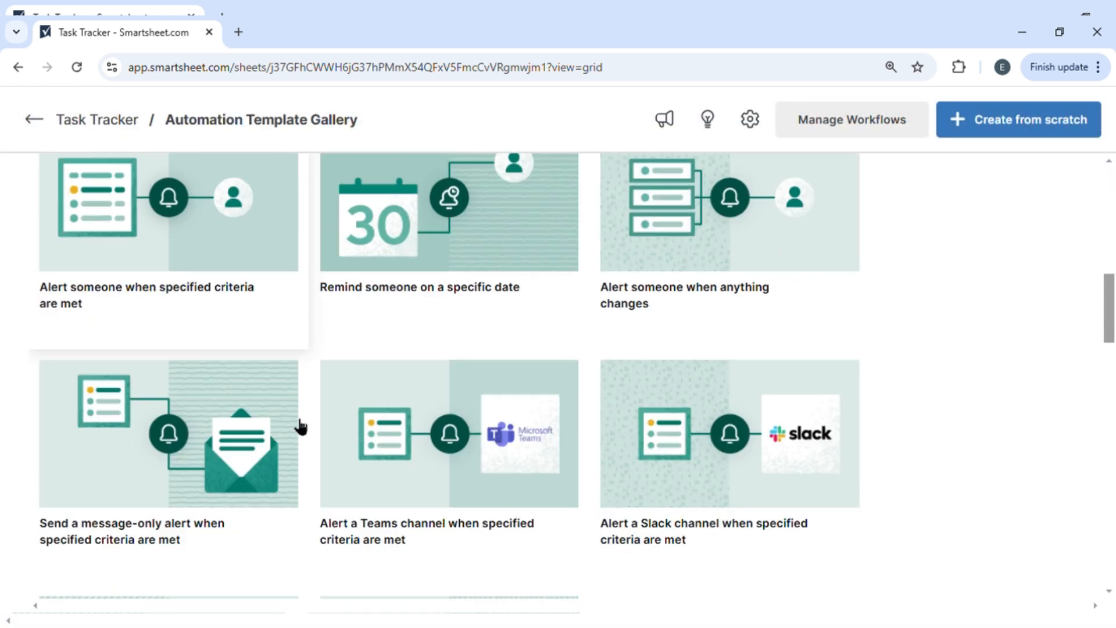
scroll(301, 426, down, 6)
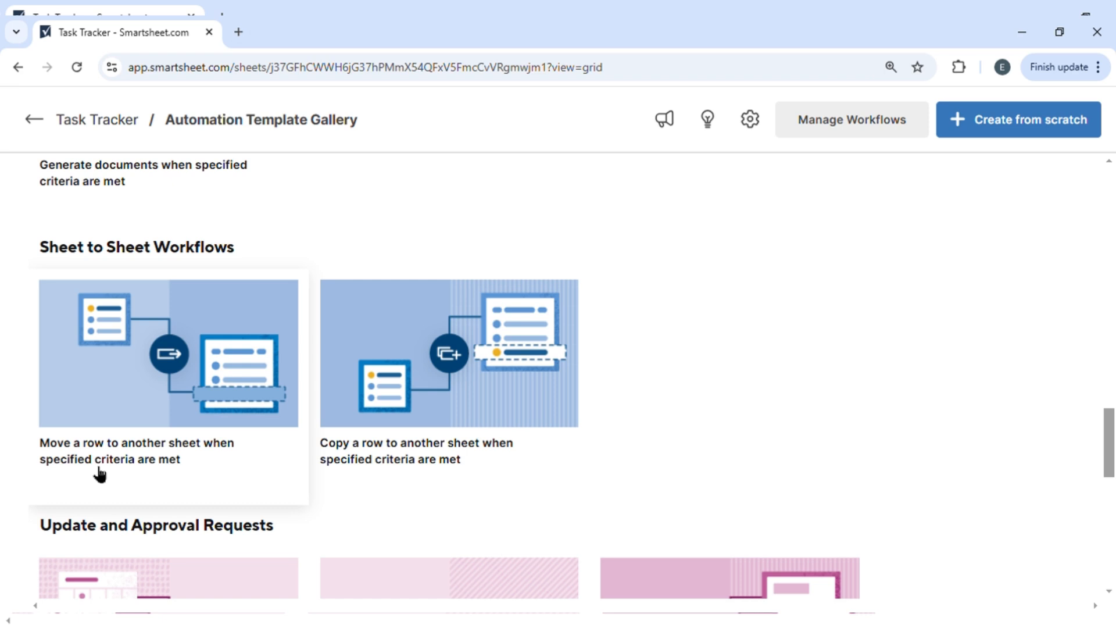
click(187, 431)
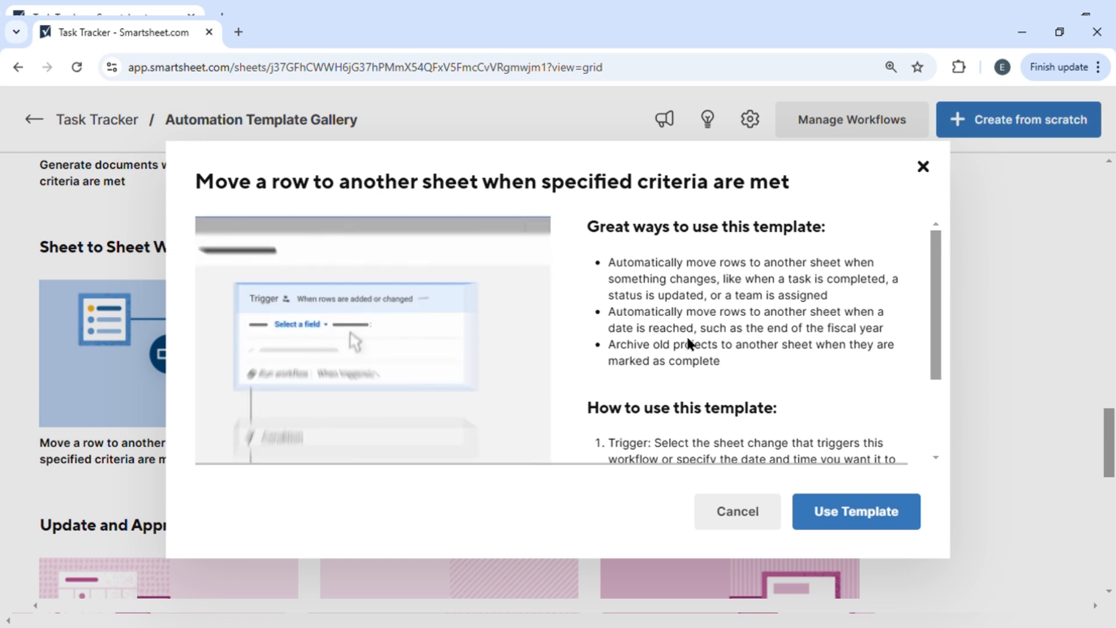
scroll(688, 343, down, 3)
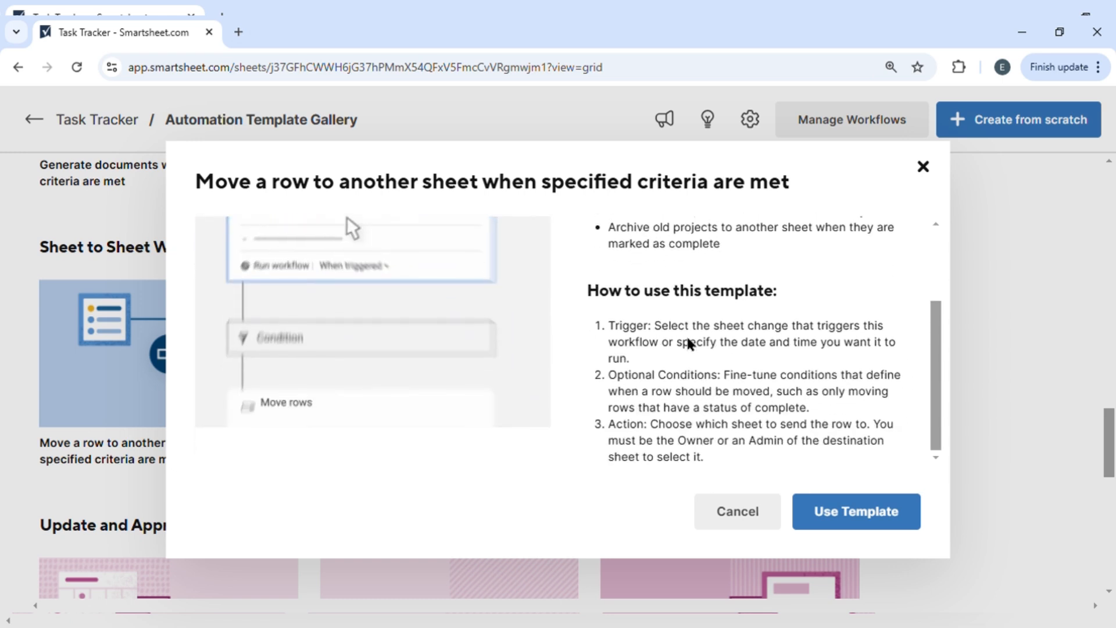
click(890, 511)
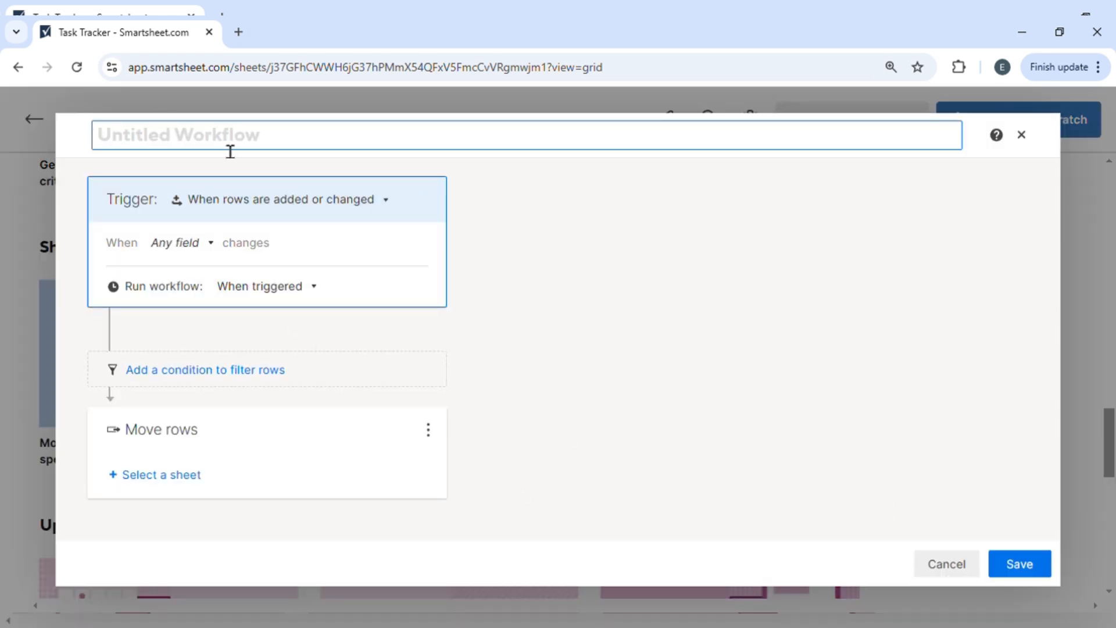
- Name the workflow Archive and set its trigger to run when Status changes to Complete
text(Archive)
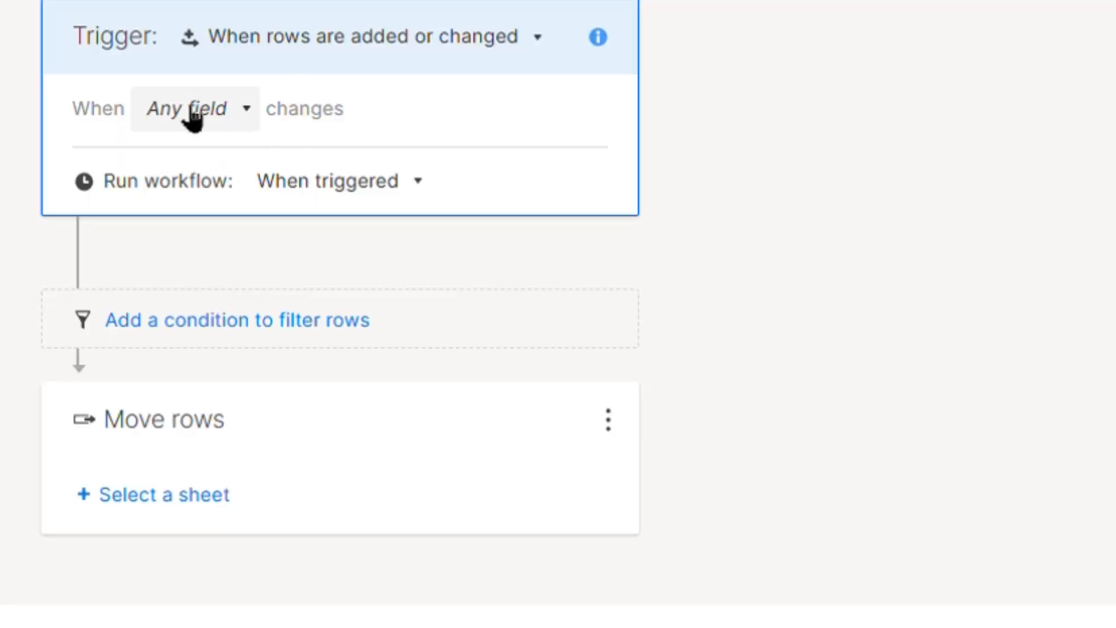
click(204, 117)
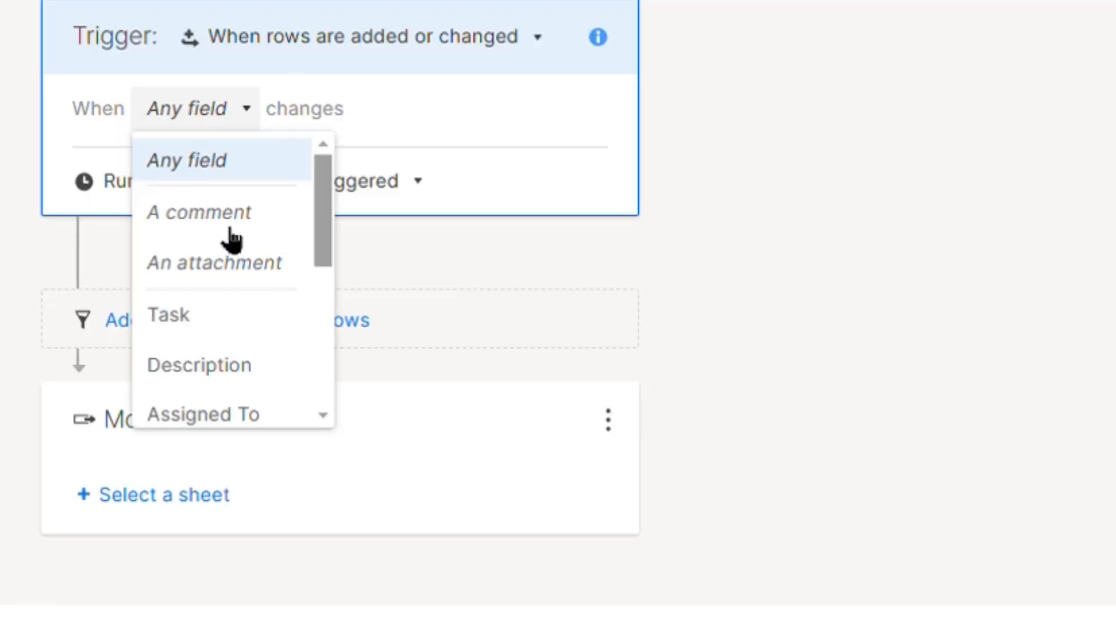
scroll(232, 309, down, 4)
scroll(232, 306, down, 3)
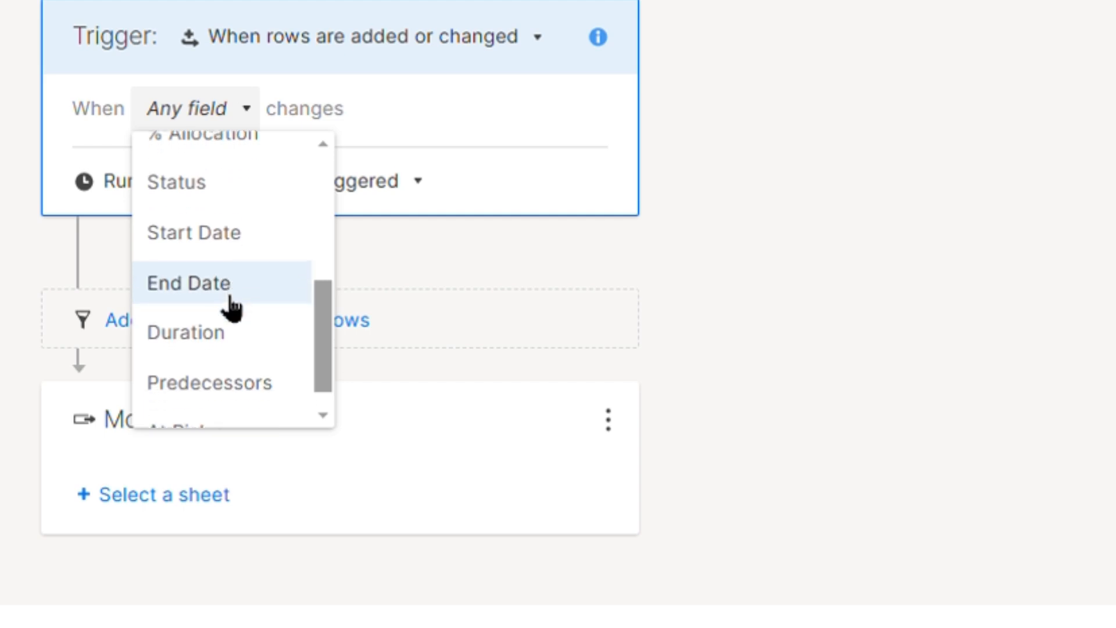
scroll(221, 299, up, 2)
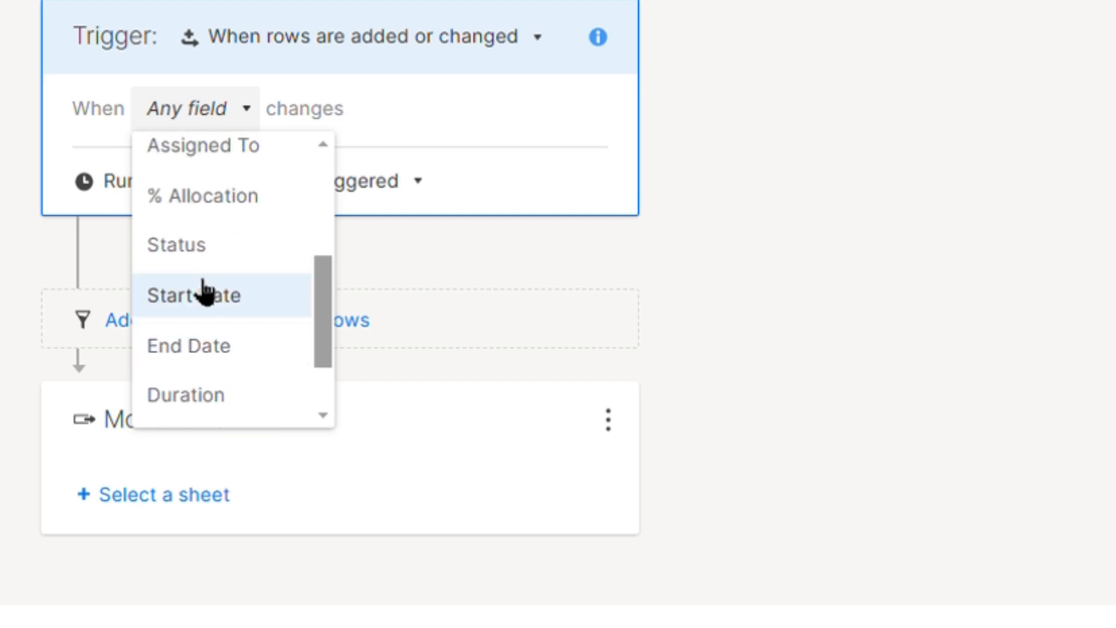
click(195, 250)
click(192, 169)
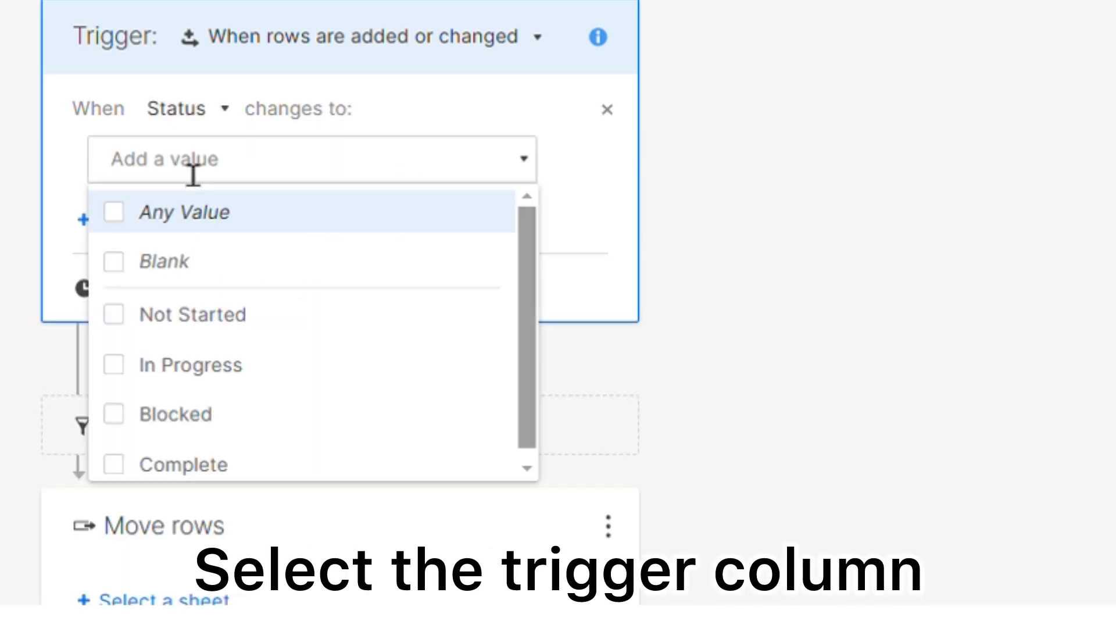
click(177, 465)
click(826, 314)
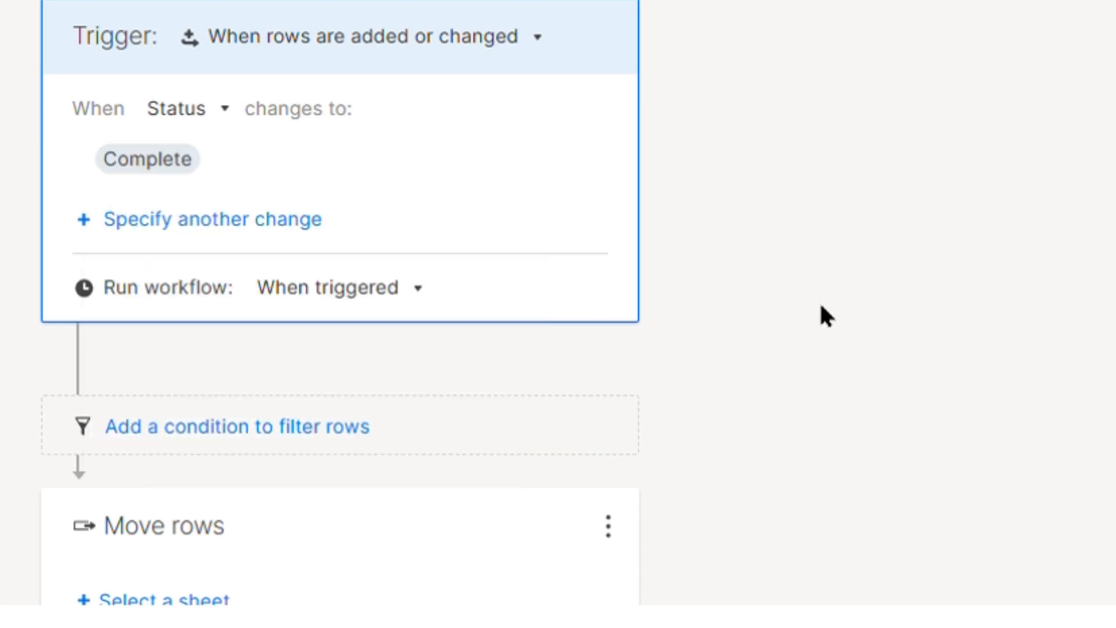
scroll(828, 309, down, 1)
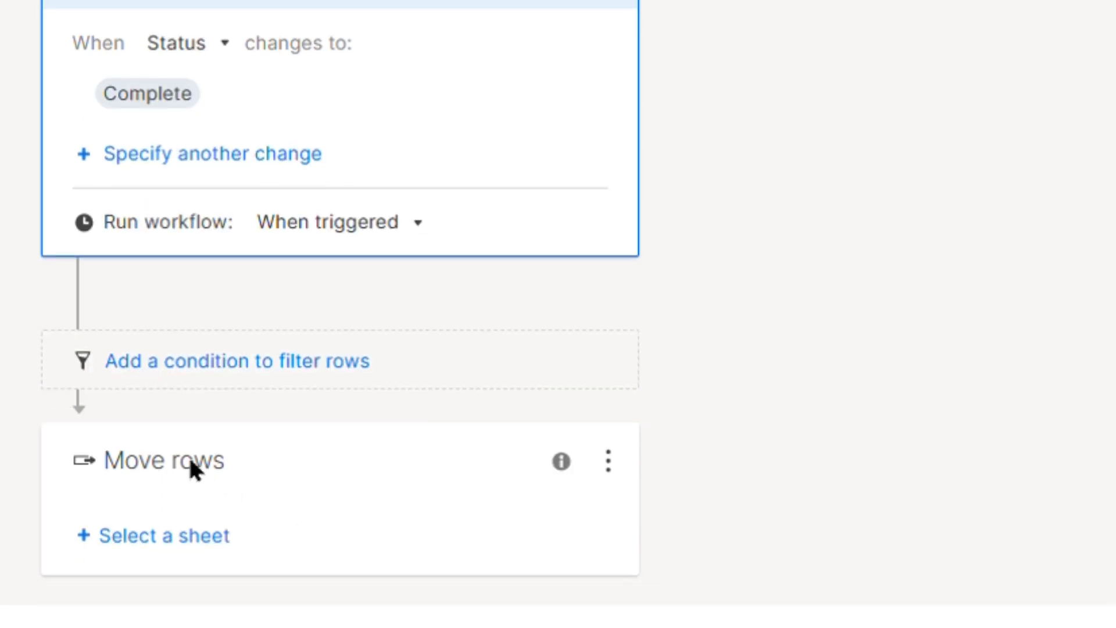
scroll(411, 180, up, 1)
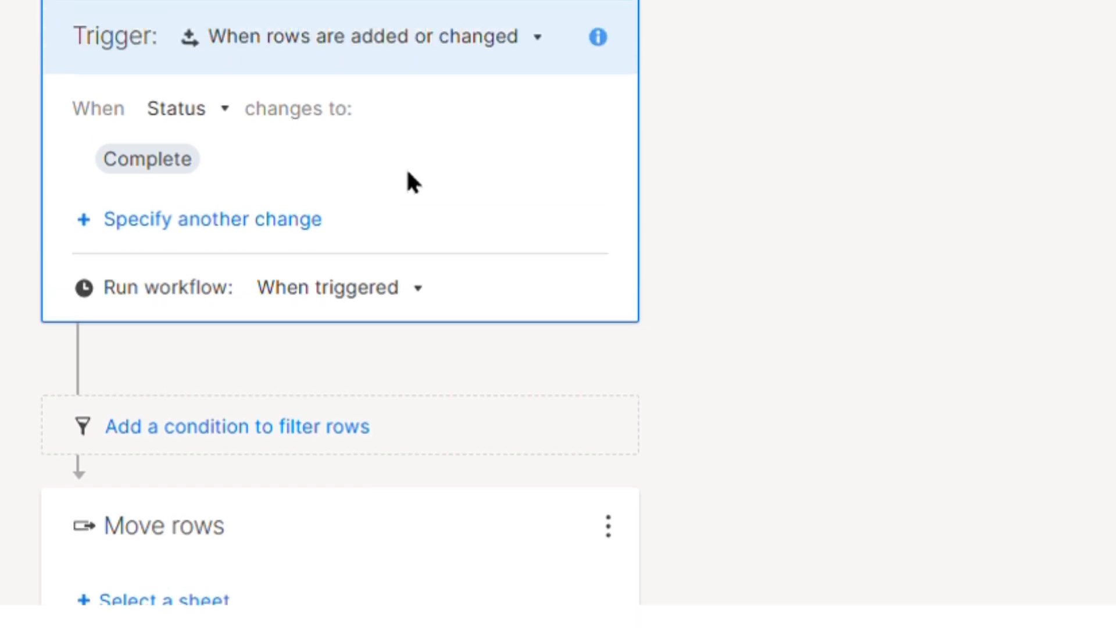
scroll(271, 340, down, 1)
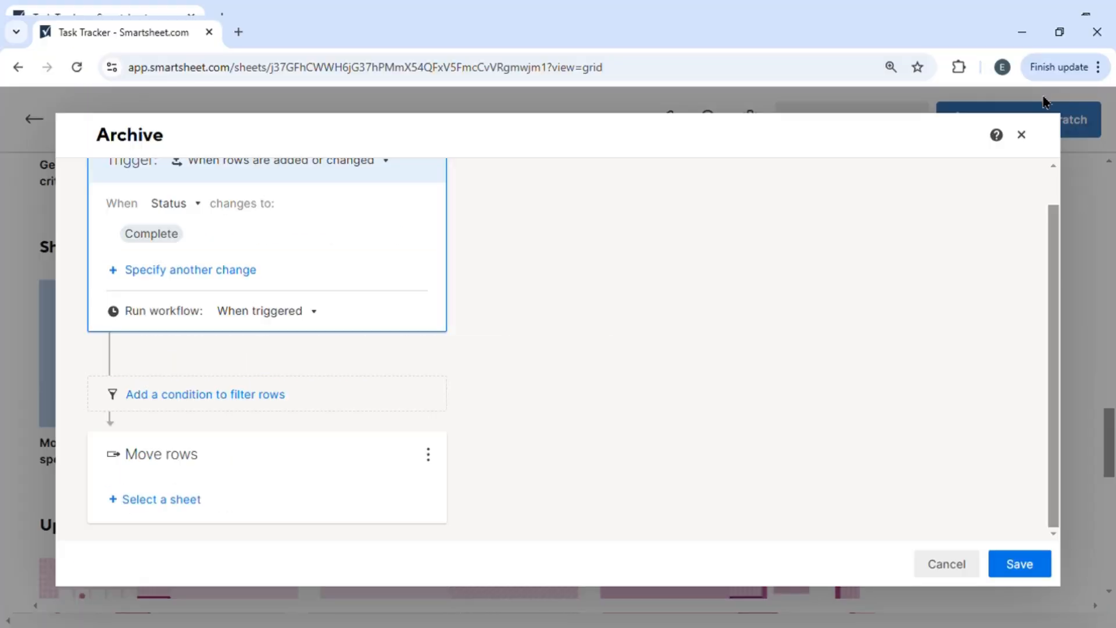
- Close the Archive workflow without saving it
click(1023, 136)
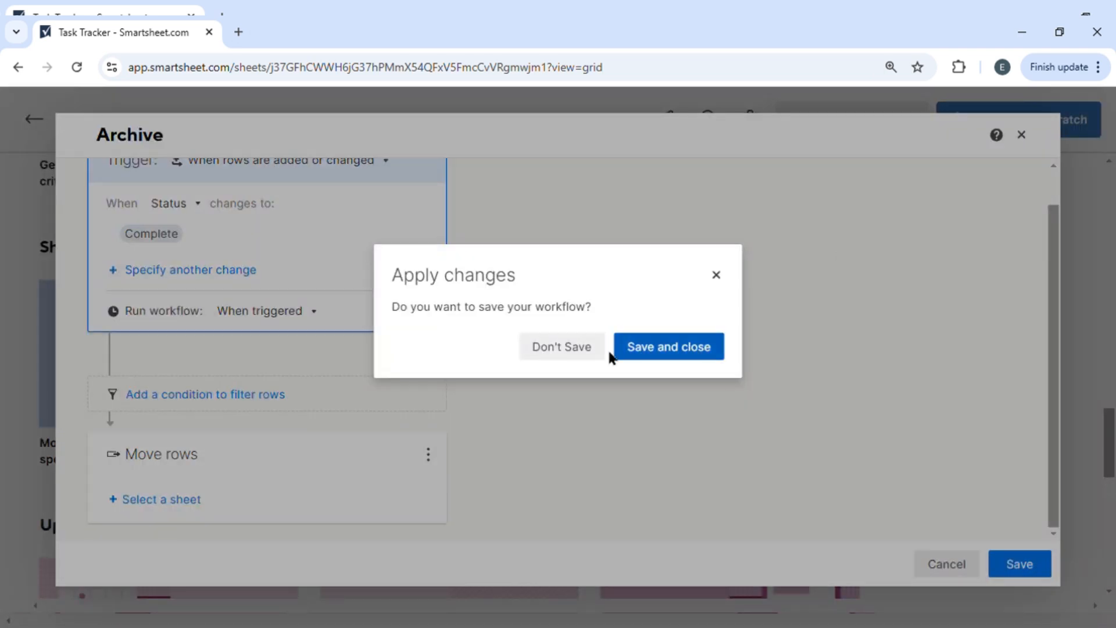
click(573, 351)
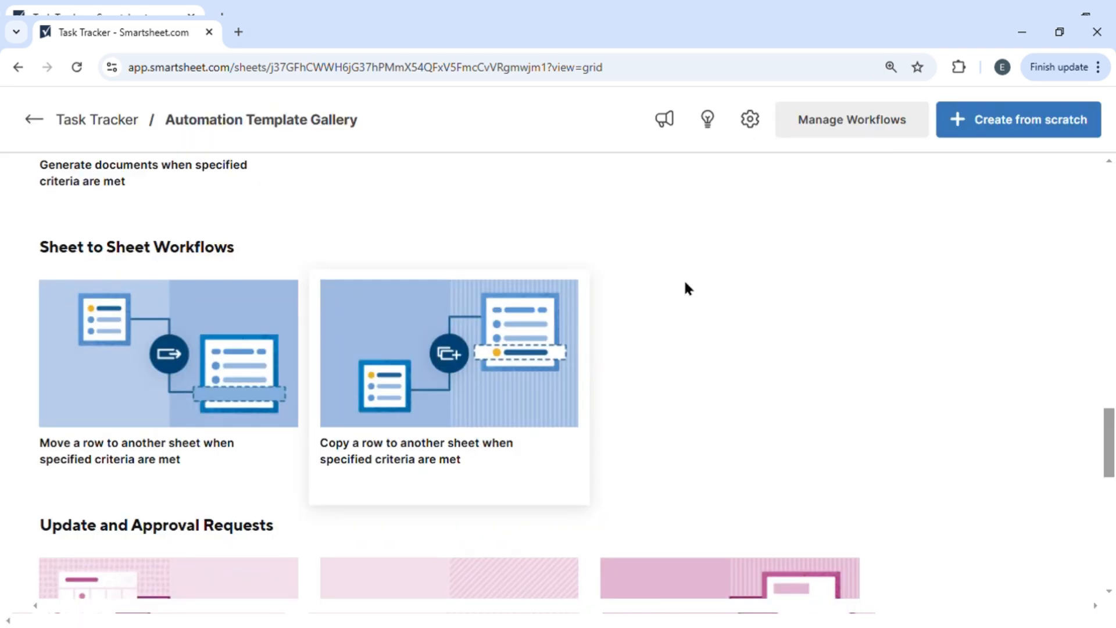
click(1038, 105)
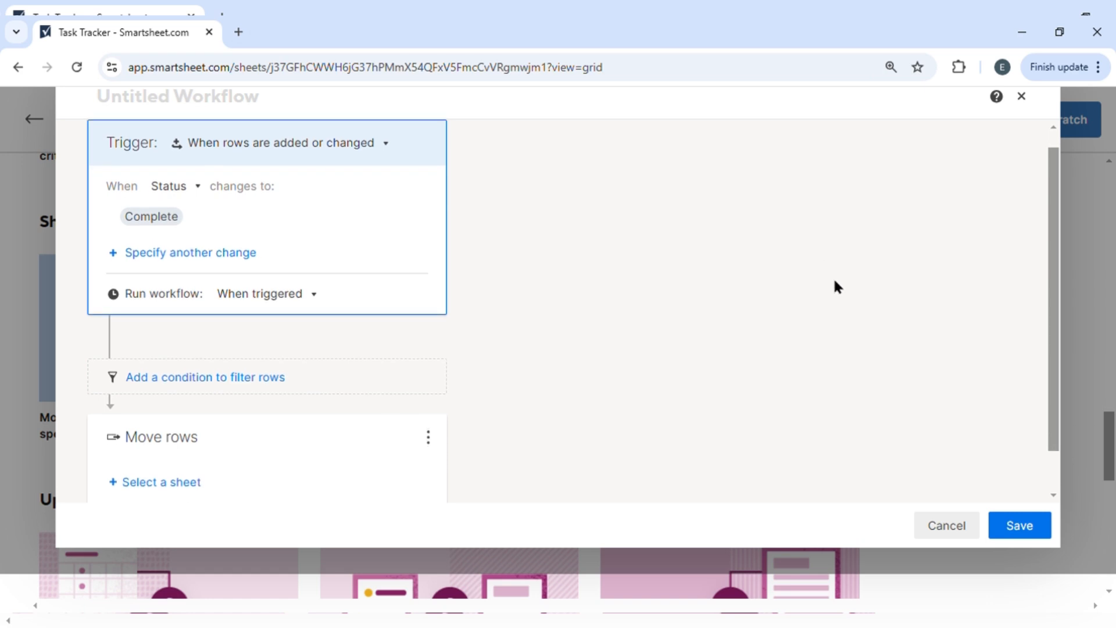
scroll(835, 282, up, 1)
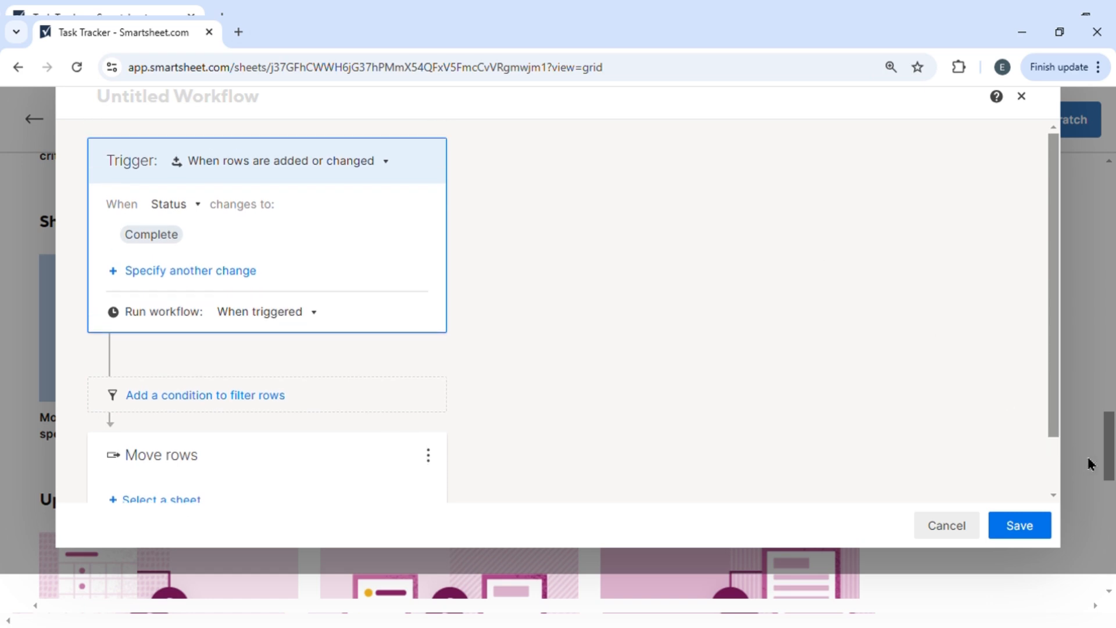